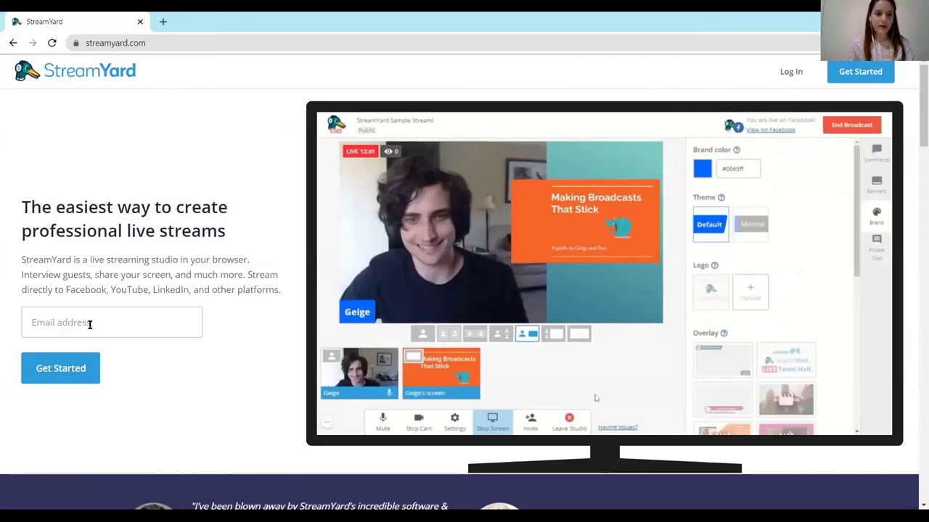
Step: Enter your email address and request a sign-up login code
{"action": "left_click", "coordinate": [90, 324]}
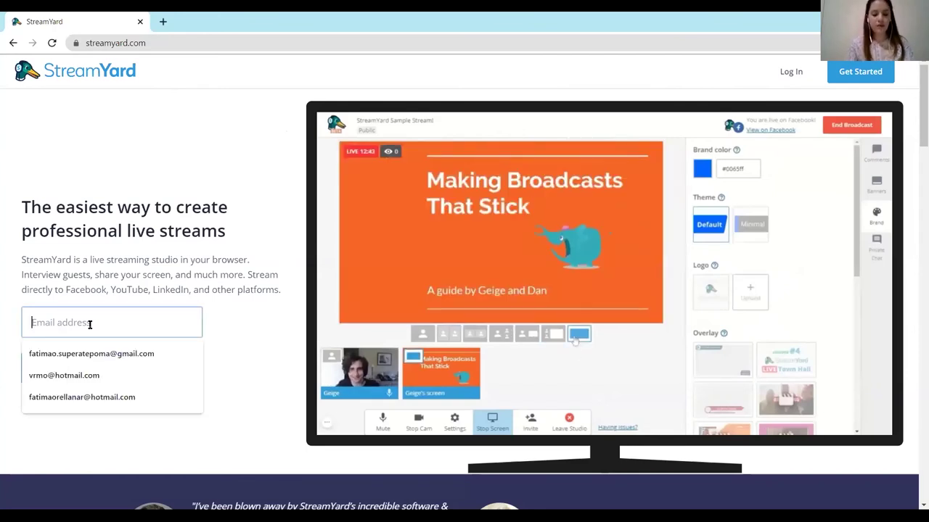
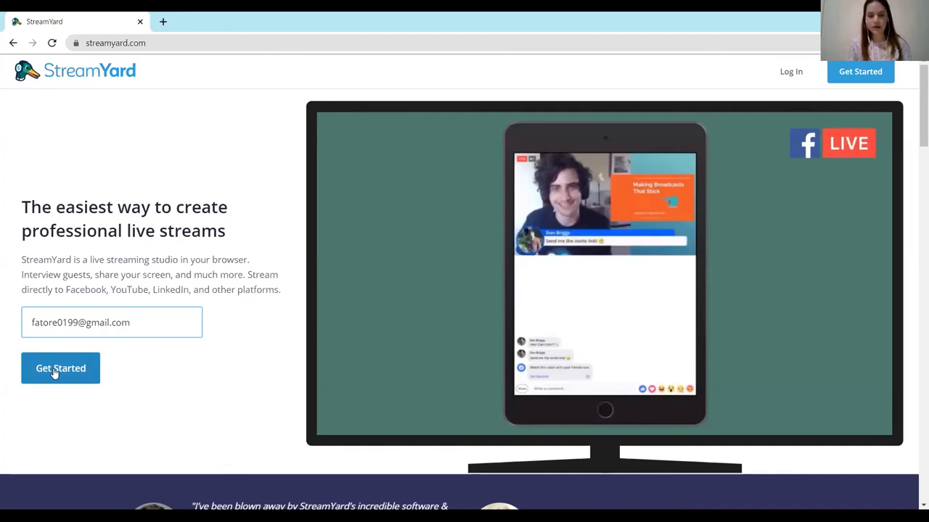
{"action": "left_click", "coordinate": [54, 371]}
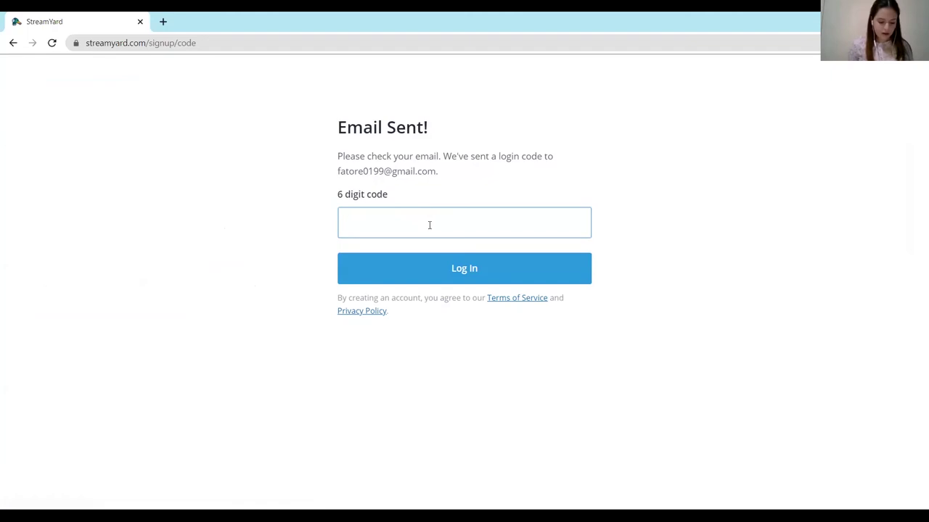
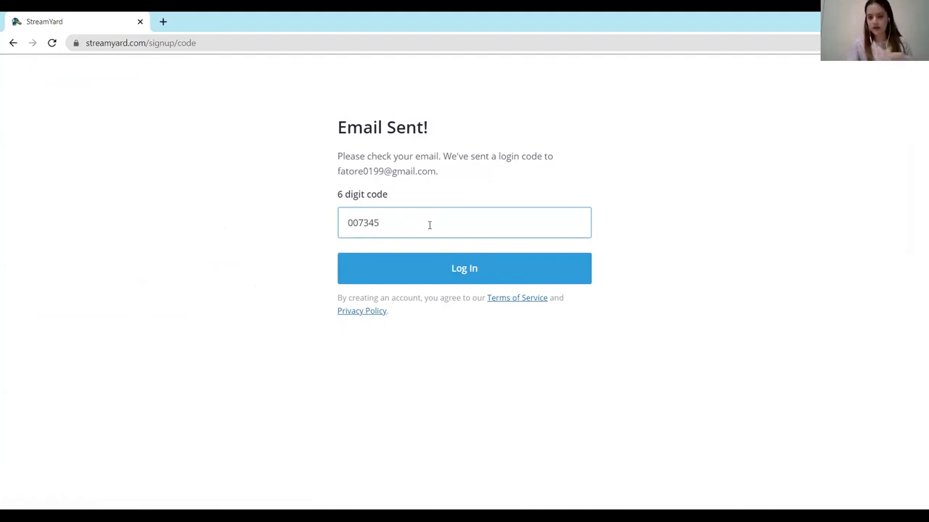
Step: Enter the six-digit login code from the email and log in
{"action": "left_click", "coordinate": [446, 270]}
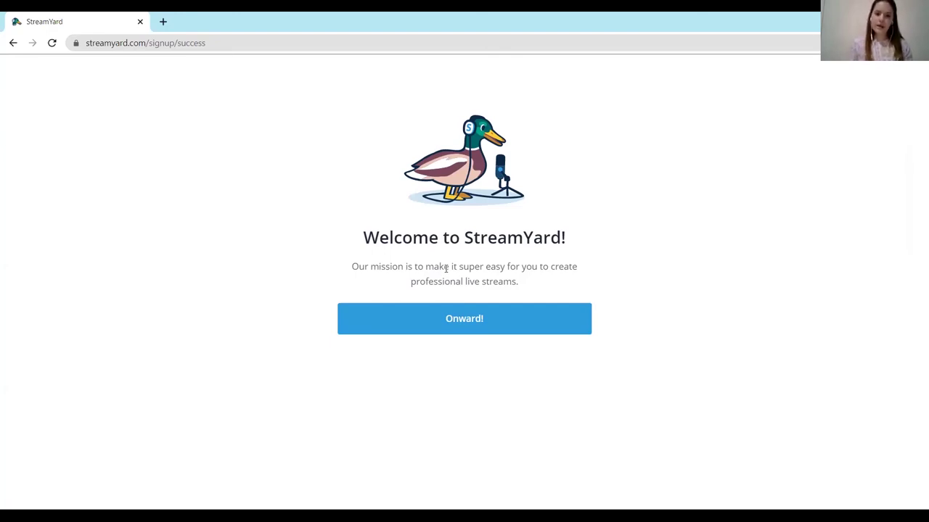
Step: Continue past the Welcome to StreamYard screen with Onward!
{"action": "left_click", "coordinate": [462, 325]}
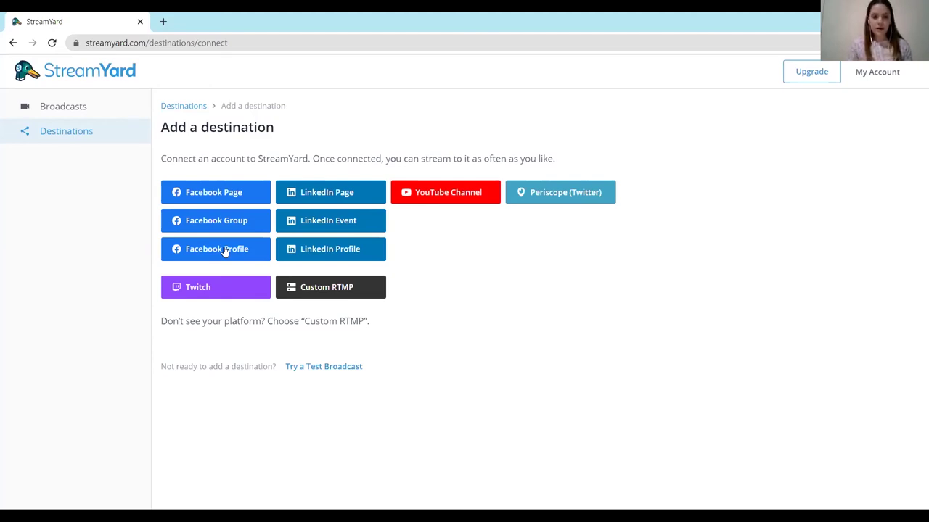
Step: Connect your Facebook profile as the streaming destination
{"action": "left_click", "coordinate": [224, 251]}
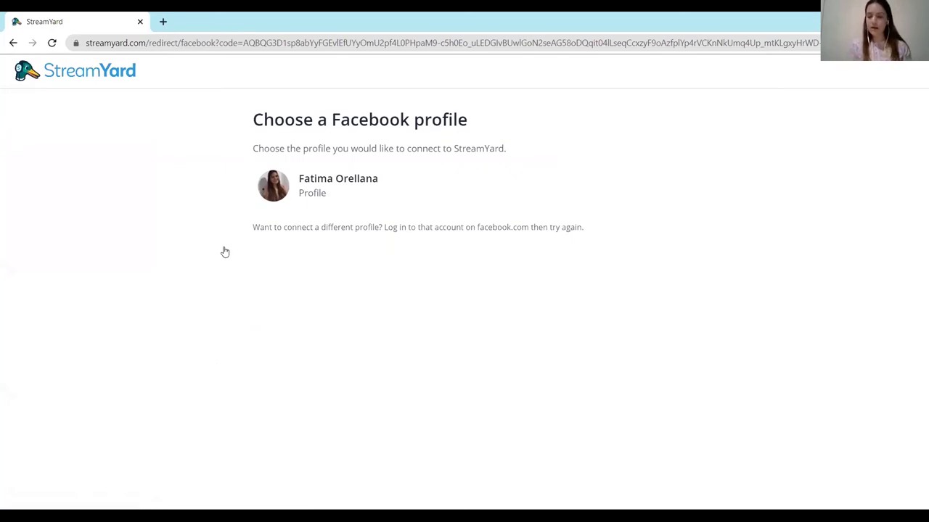
{"action": "left_click", "coordinate": [326, 190]}
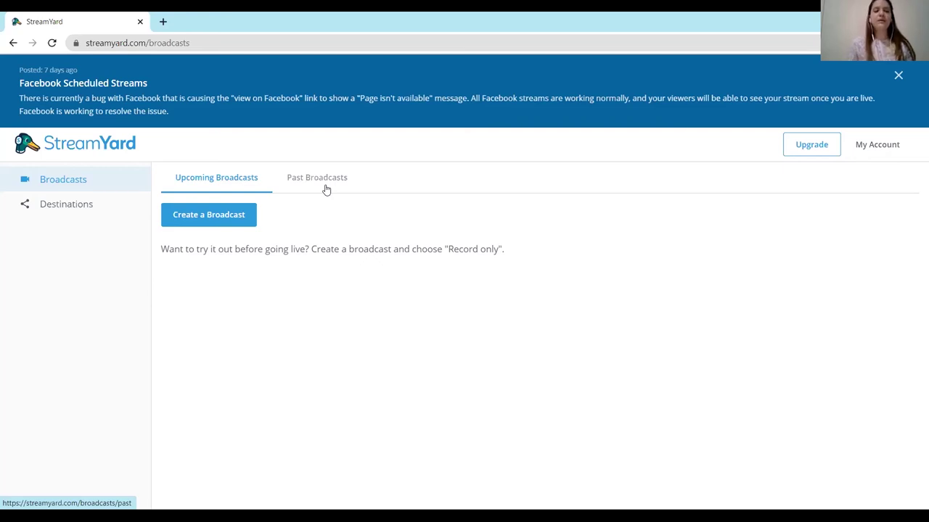
{"action": "left_click", "coordinate": [62, 206]}
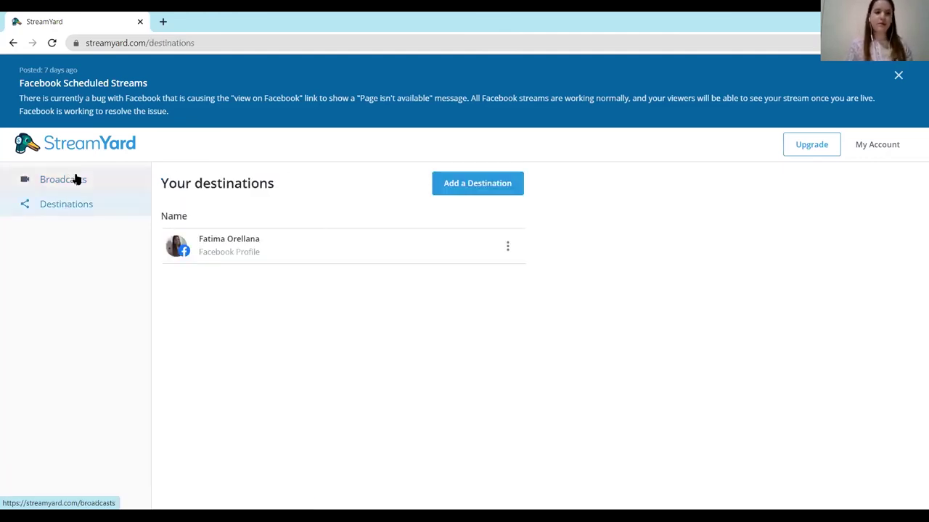
{"action": "left_click", "coordinate": [77, 180]}
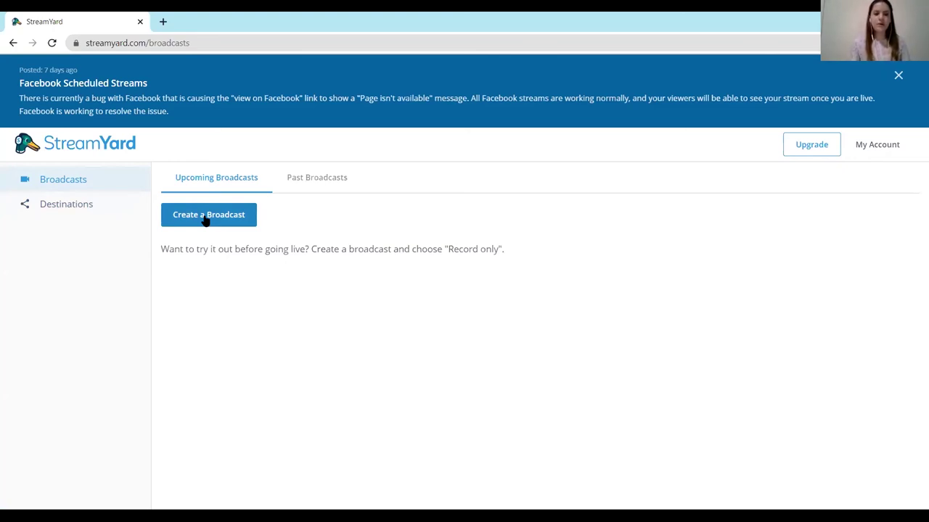
Step: Create a new broadcast and bring up the destination types that can be added
{"action": "left_click", "coordinate": [205, 219]}
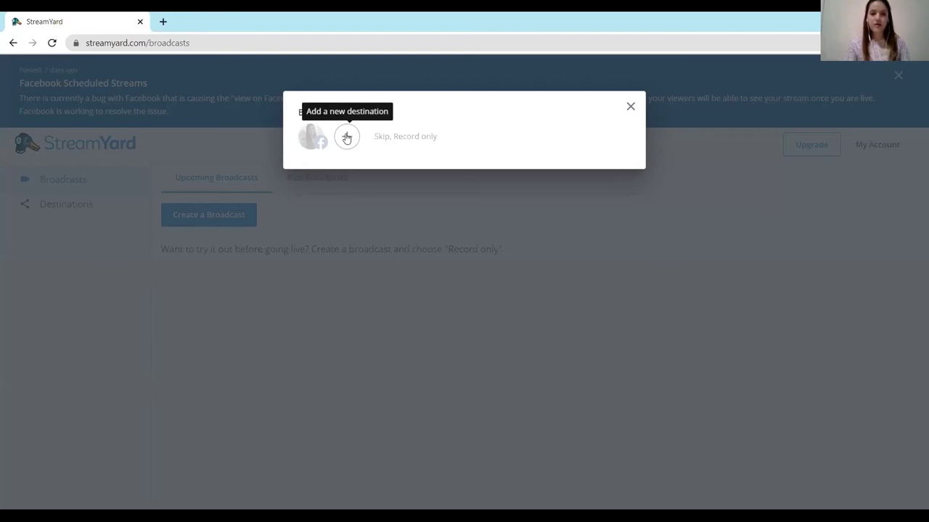
{"action": "left_click", "coordinate": [347, 138]}
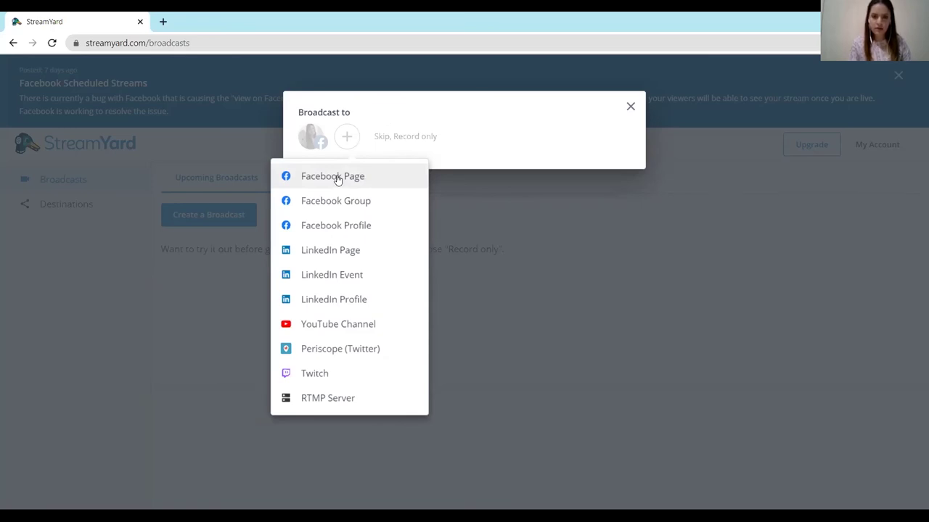
Step: Add a Facebook Page destination and grant it Facebook permissions
{"action": "left_click", "coordinate": [338, 178]}
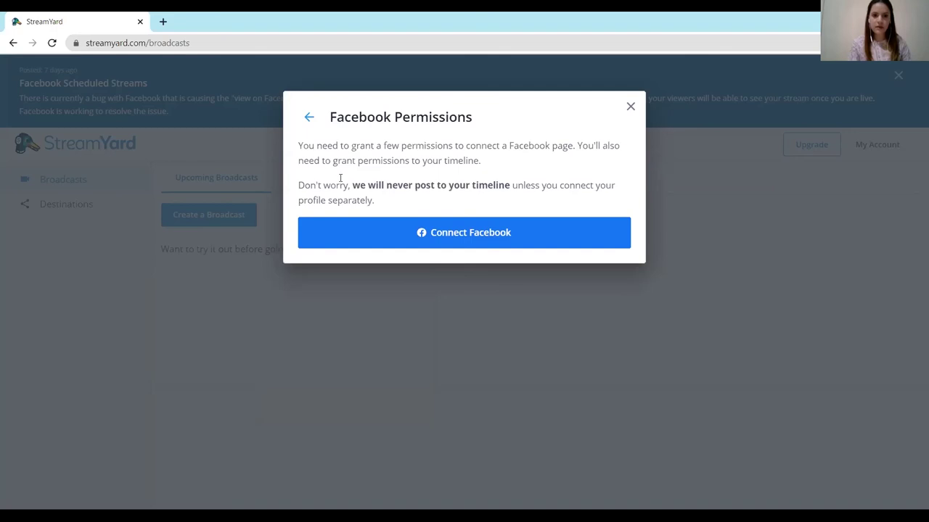
{"action": "left_click", "coordinate": [451, 232]}
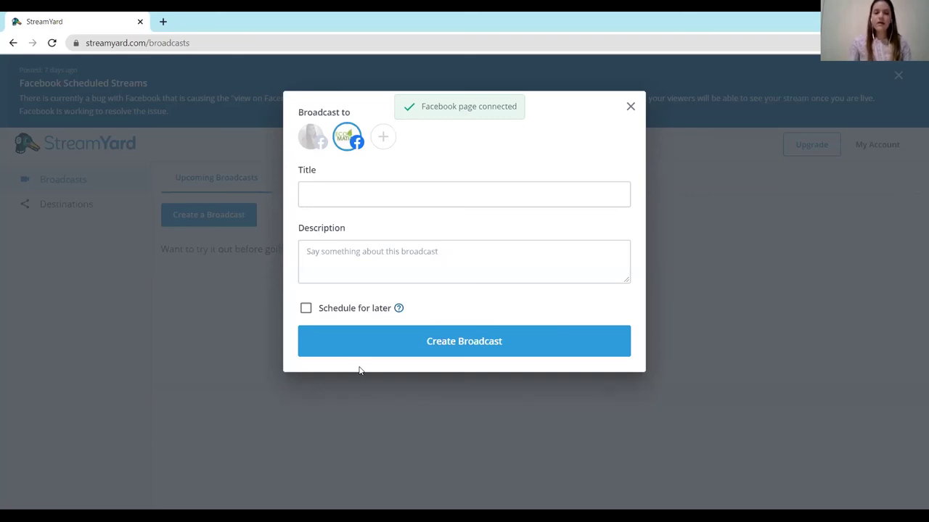
{"action": "left_click", "coordinate": [312, 138]}
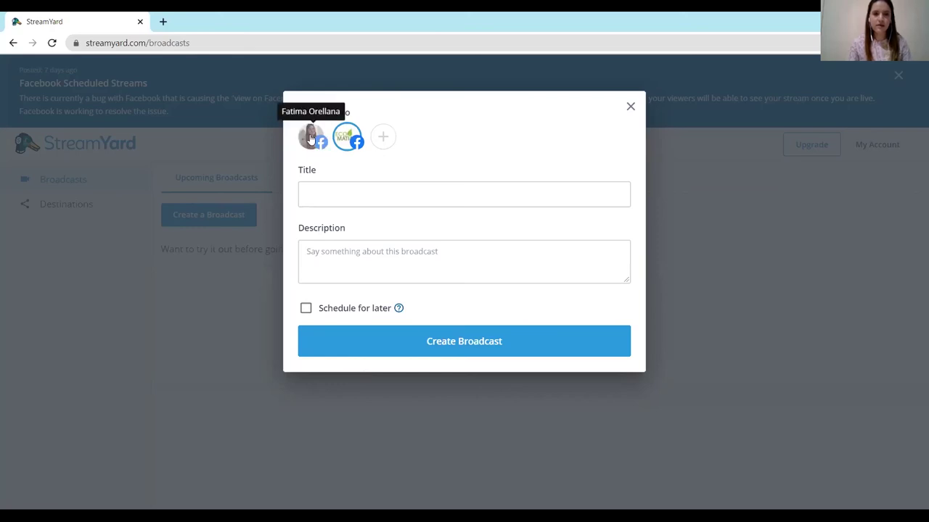
{"action": "left_click", "coordinate": [347, 136]}
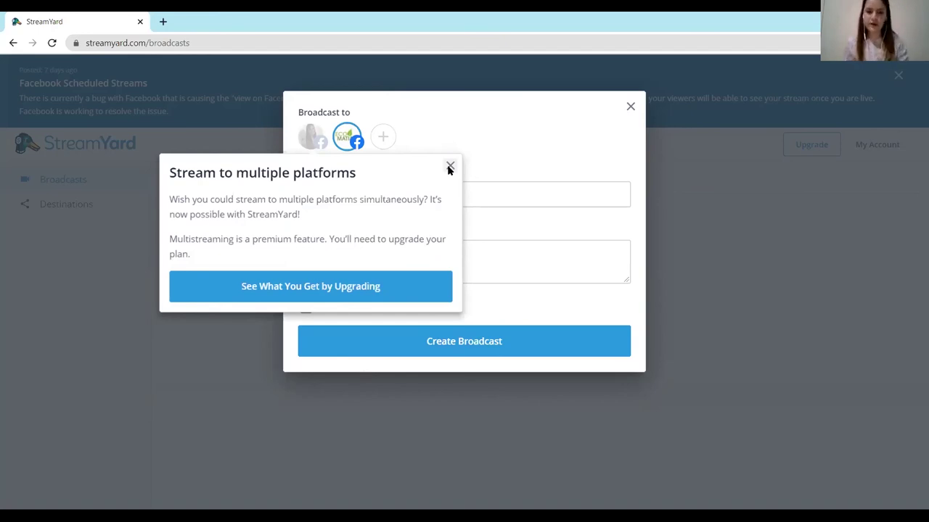
{"action": "left_click", "coordinate": [449, 167]}
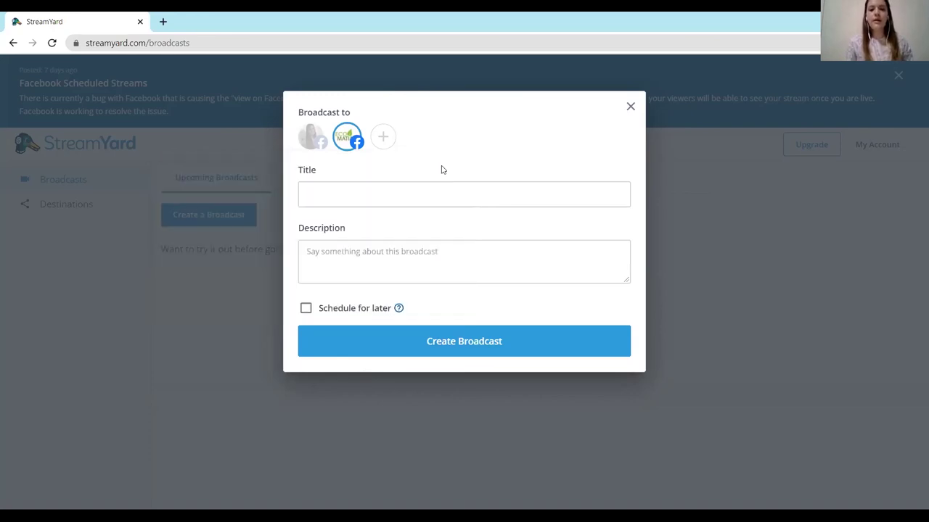
{"action": "left_click", "coordinate": [343, 137]}
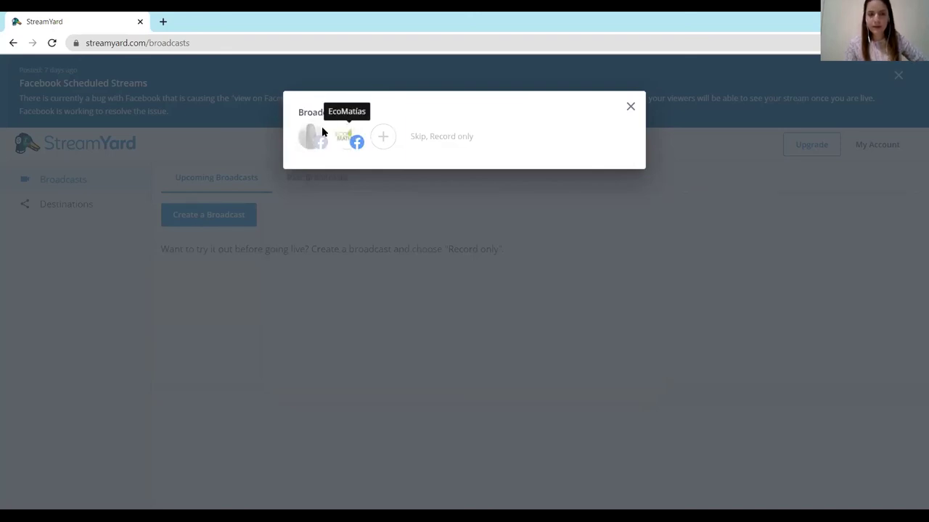
{"action": "left_click", "coordinate": [385, 138]}
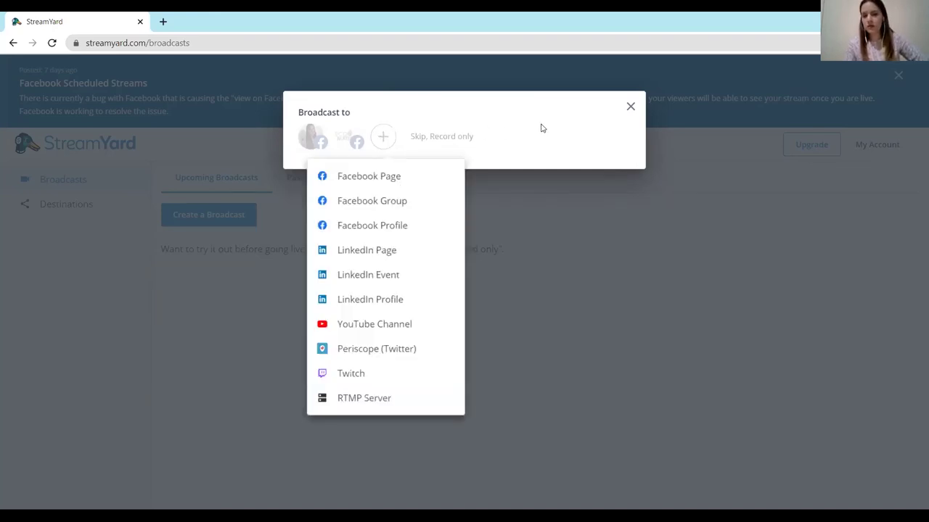
{"action": "left_click", "coordinate": [461, 125]}
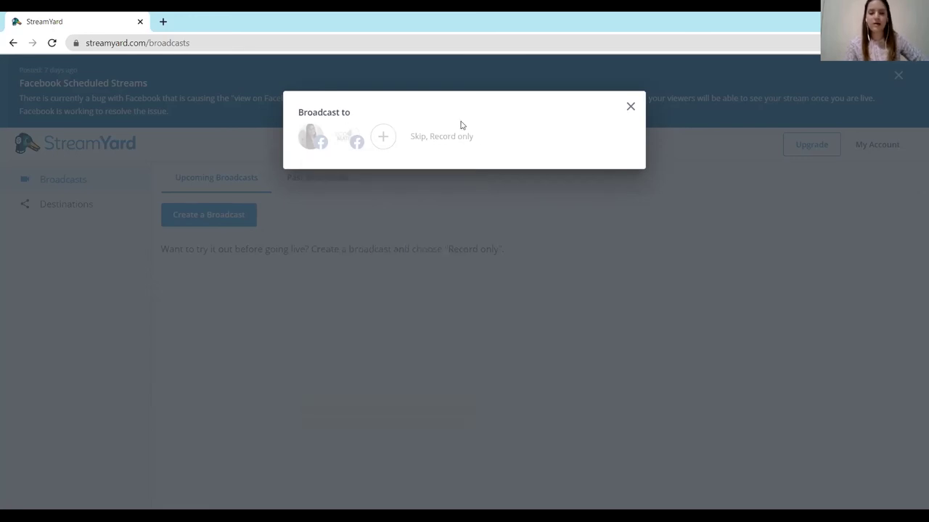
{"action": "left_click", "coordinate": [344, 141]}
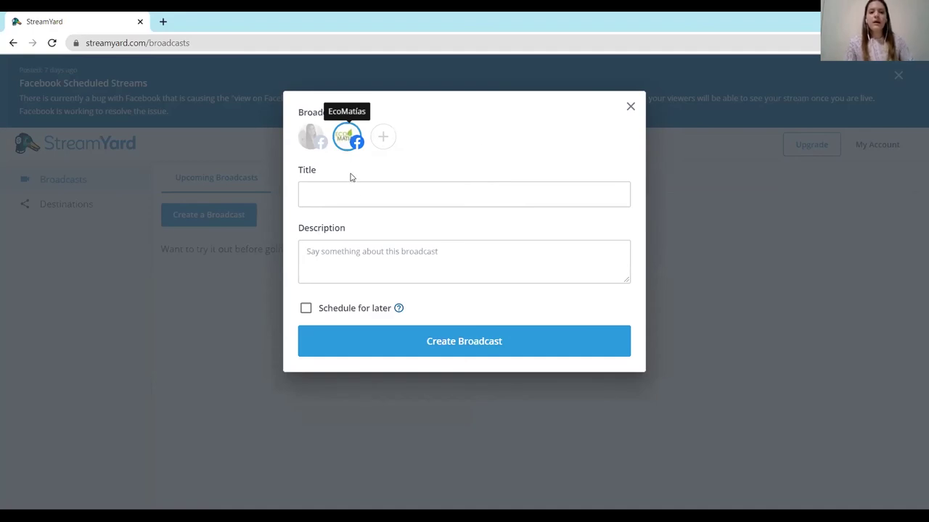
{"action": "left_click", "coordinate": [355, 196]}
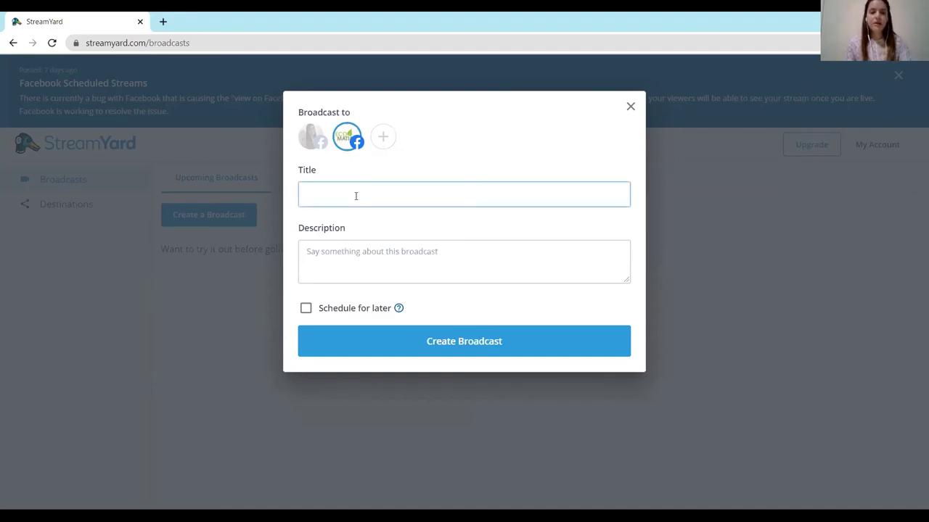
Step: Title the broadcast 'Capacitación StreamYard' and add a Spanish welcome description inviting viewers to the training
{"action": "type", "text": "Capacitación StreamYard"}
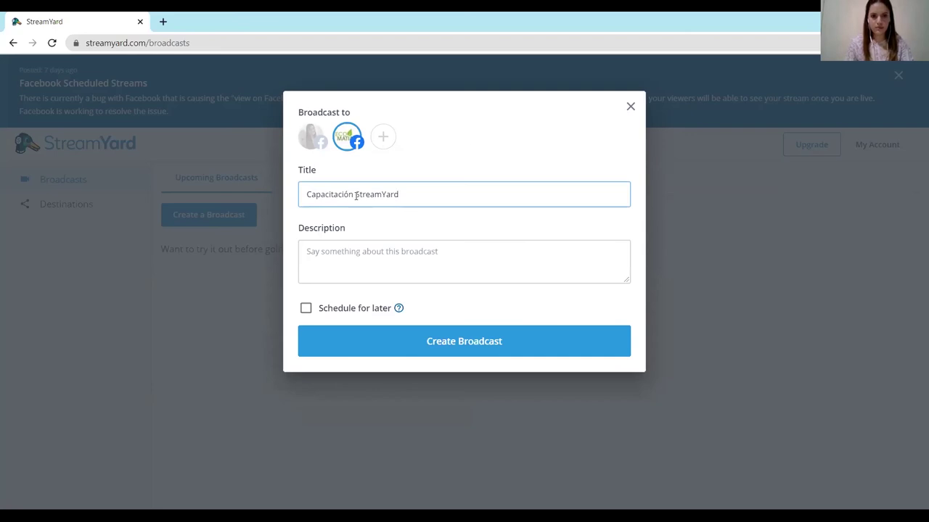
{"action": "left_click", "coordinate": [418, 255]}
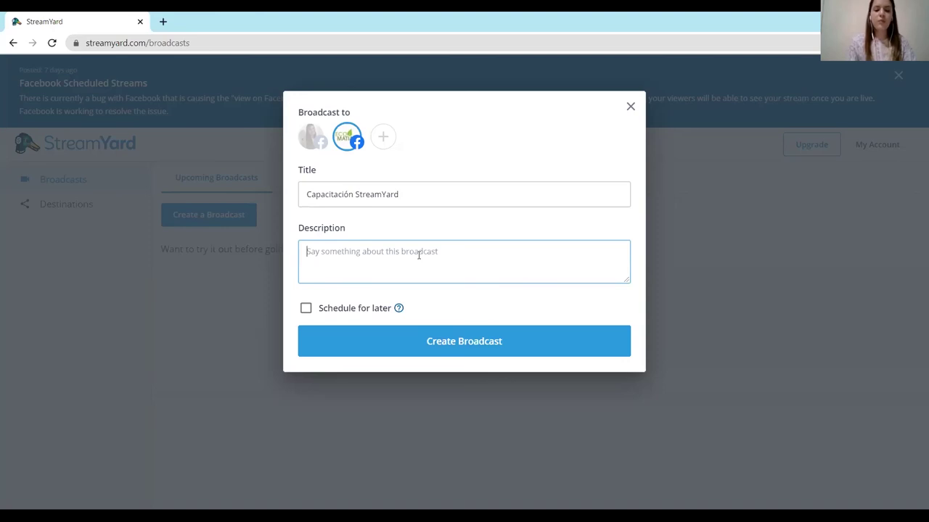
{"action": "type", "text": "C"}
{"action": "key", "text": "BackSpace"}
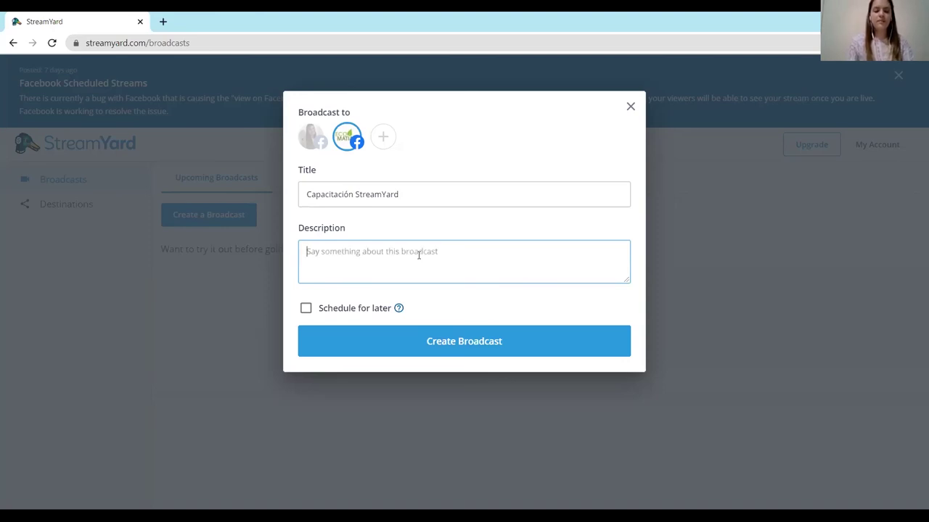
{"action": "type", "text": "Bienvenidos"}
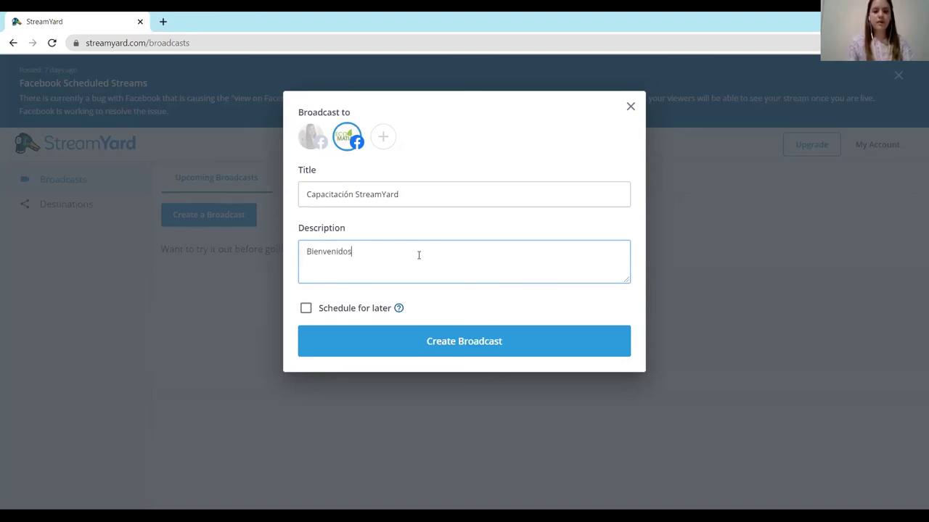
{"action": "type", "text": " a nuestro "}
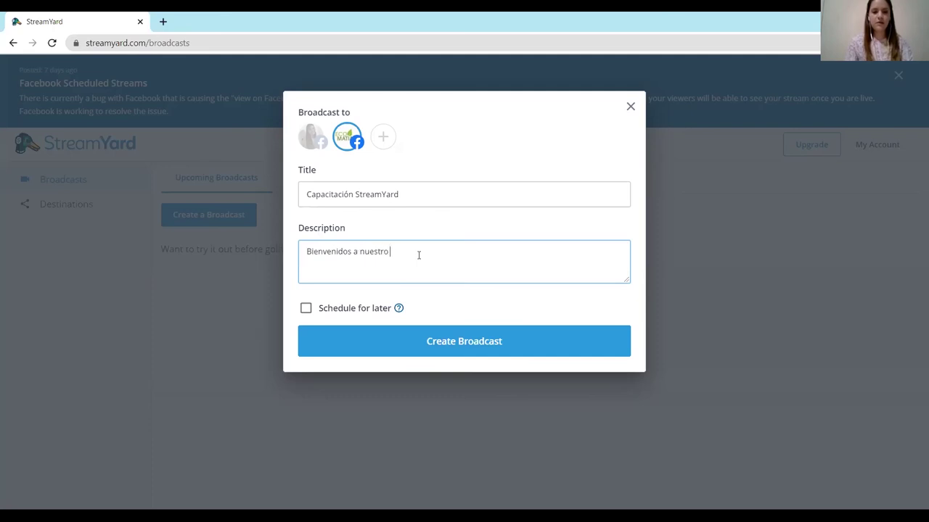
{"action": "type", "text": "en vivo."}
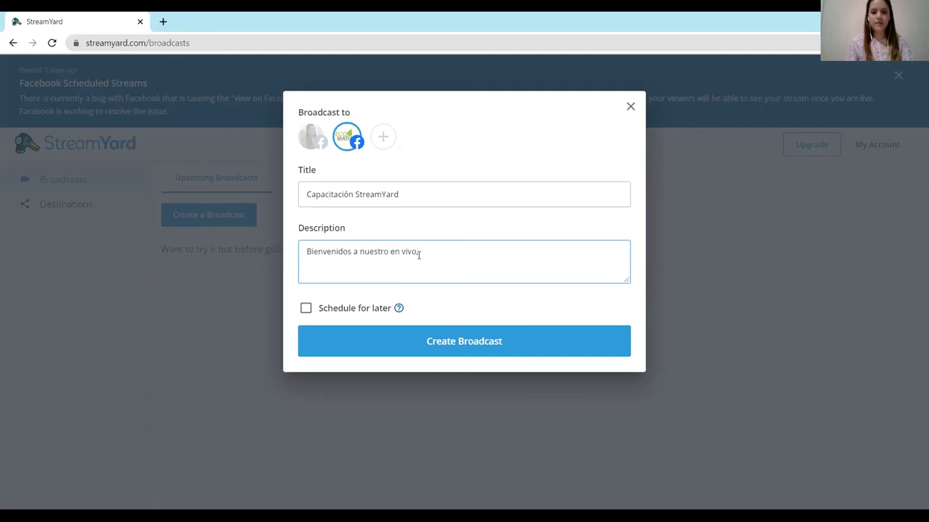
{"action": "type", "text": " ya pued"}
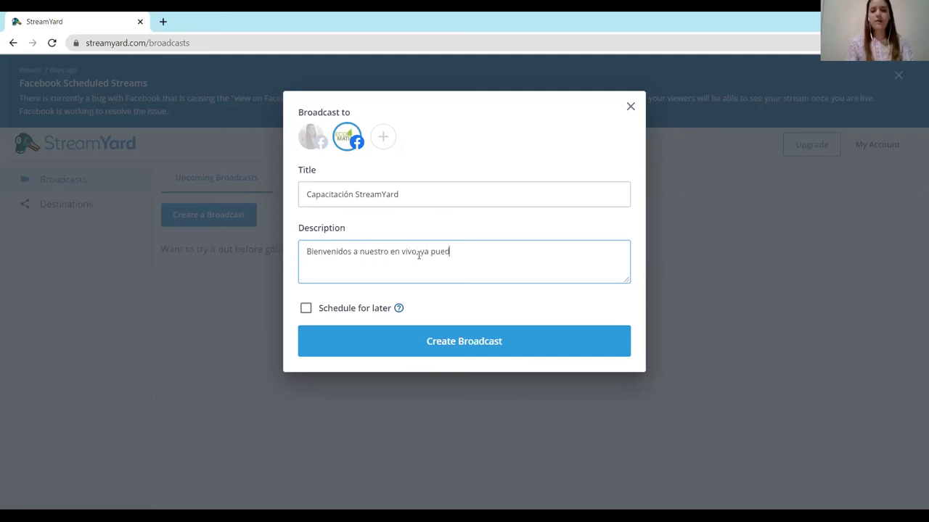
{"action": "type", "text": "en unirse con"}
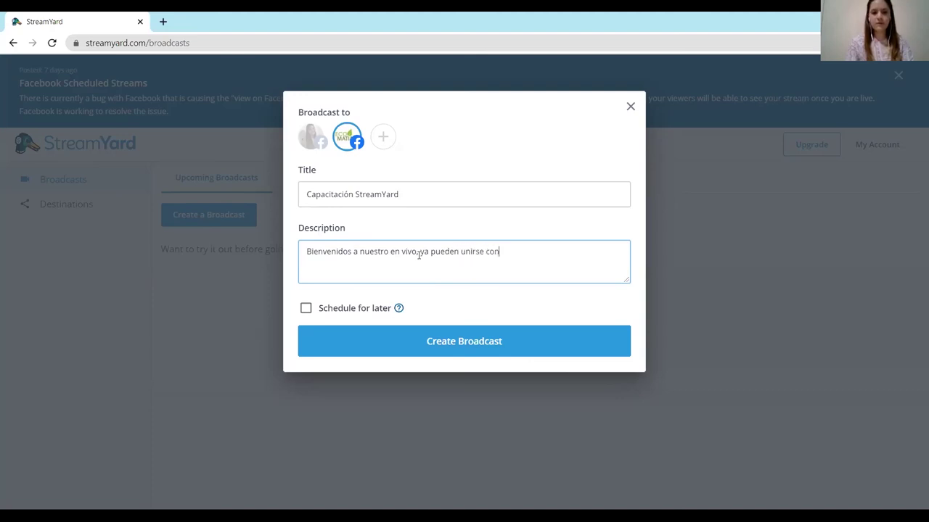
{"action": "type", "text": " nosotros"}
{"action": "type", "text": " y empez"}
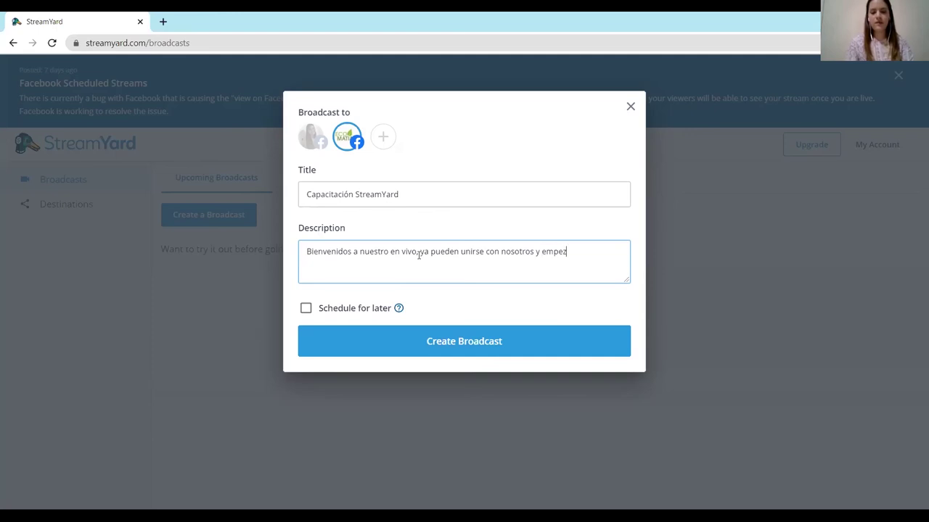
{"action": "type", "text": "ar nuestra capaco"}
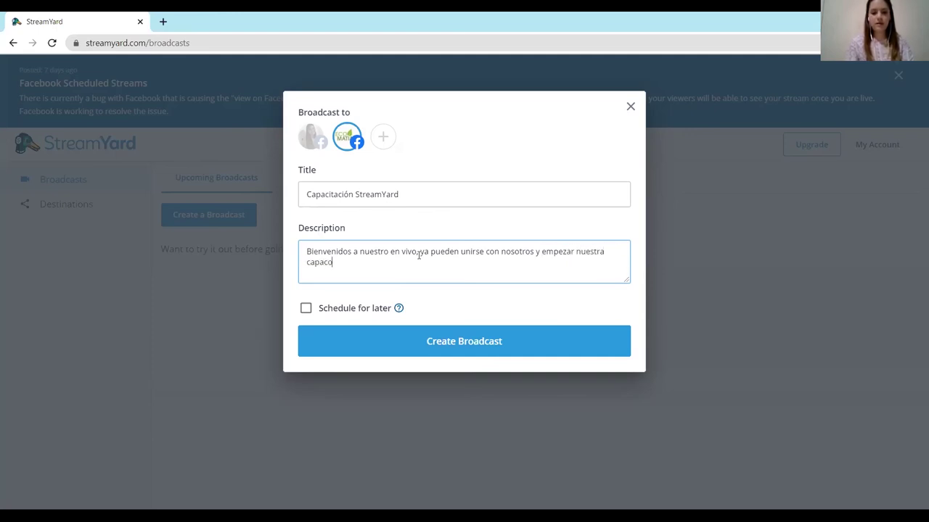
{"action": "key", "text": "BackSpace"}
{"action": "type", "text": "itación."}
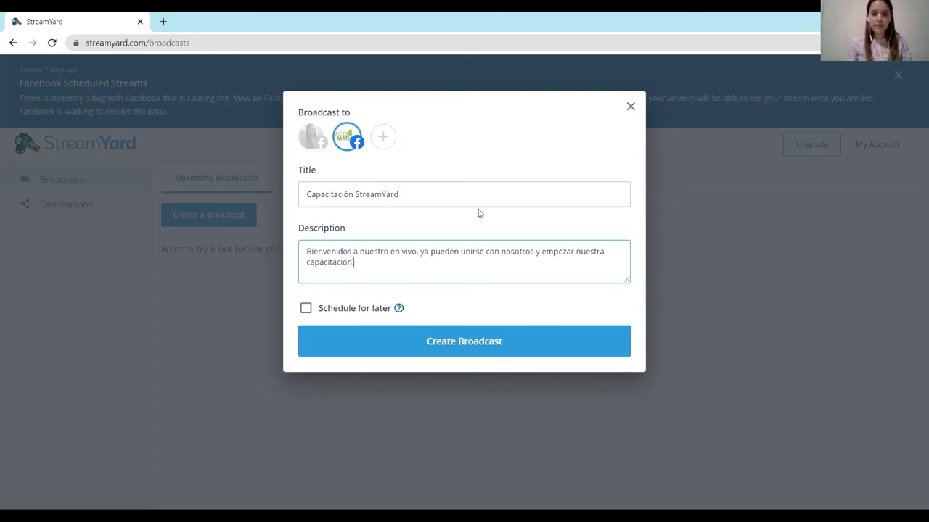
{"action": "left_click_drag", "start_coordinate": [362, 265], "coordinate": [300, 251]}
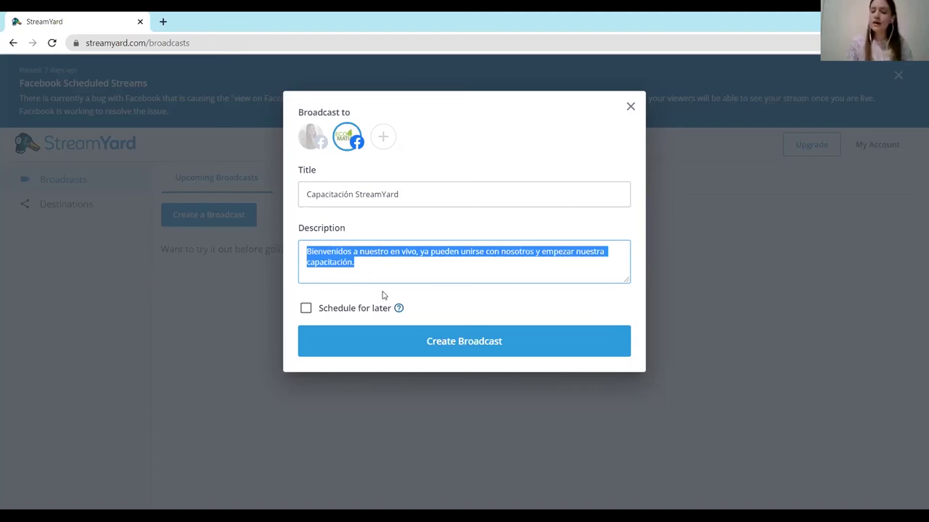
{"action": "left_click", "coordinate": [390, 271]}
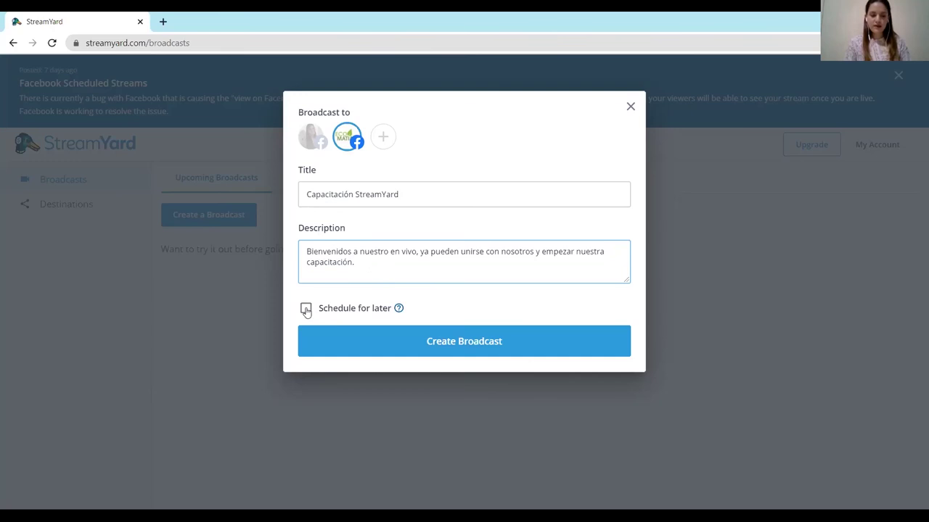
{"action": "left_click", "coordinate": [305, 309]}
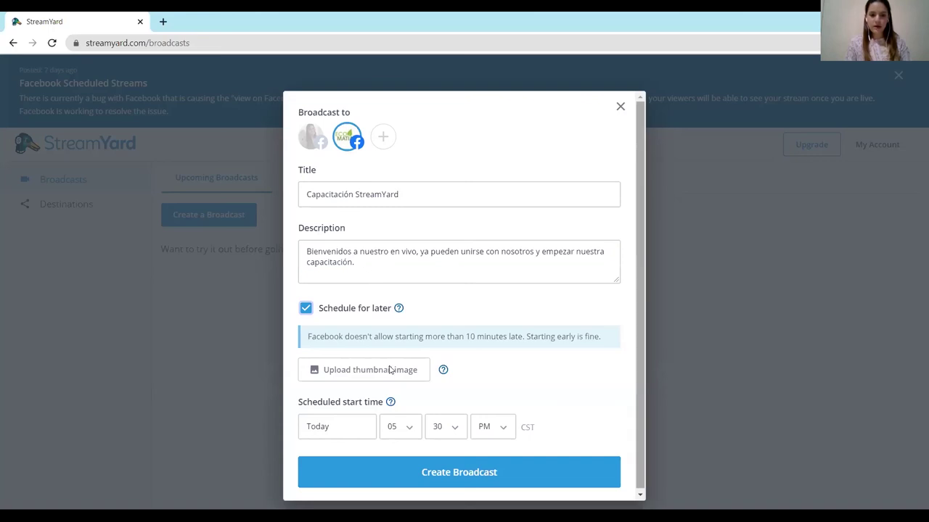
{"action": "scroll", "coordinate": [390, 370], "scroll_direction": "down", "scroll_amount": 1}
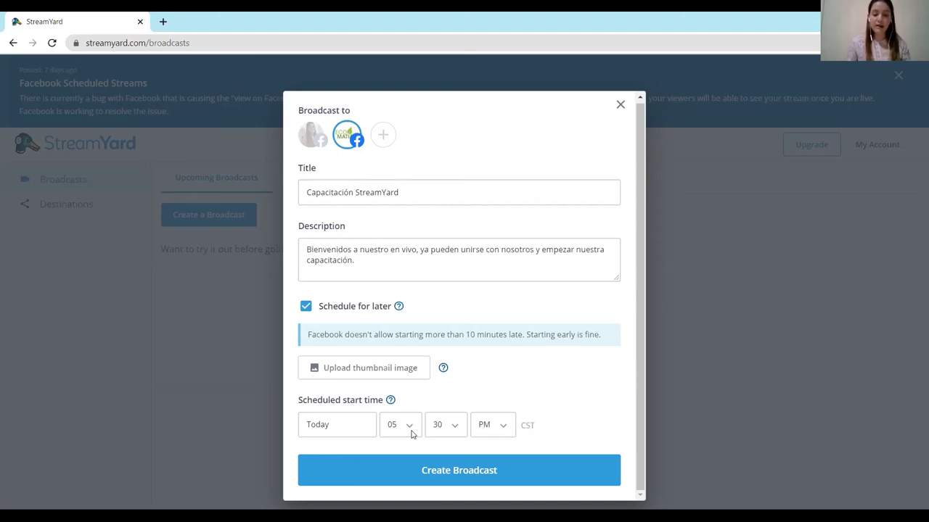
{"action": "left_click", "coordinate": [506, 430]}
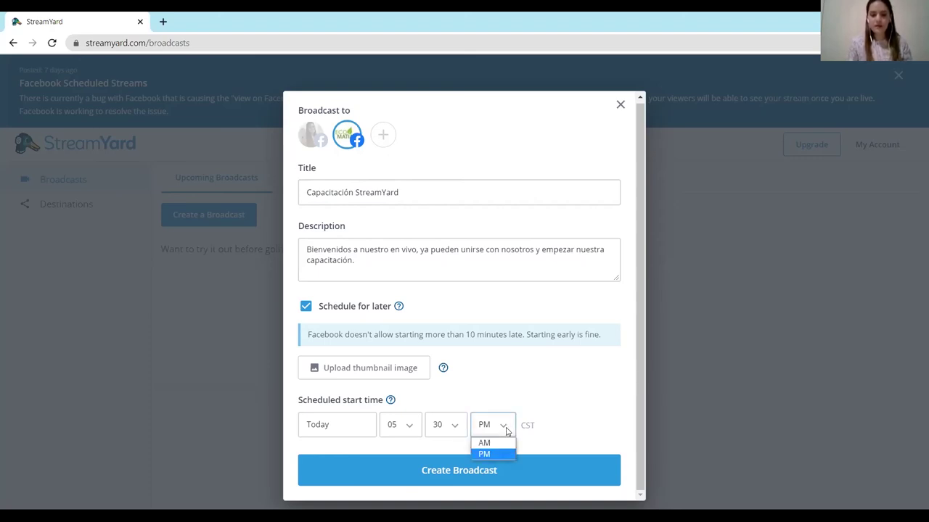
{"action": "left_click", "coordinate": [506, 431]}
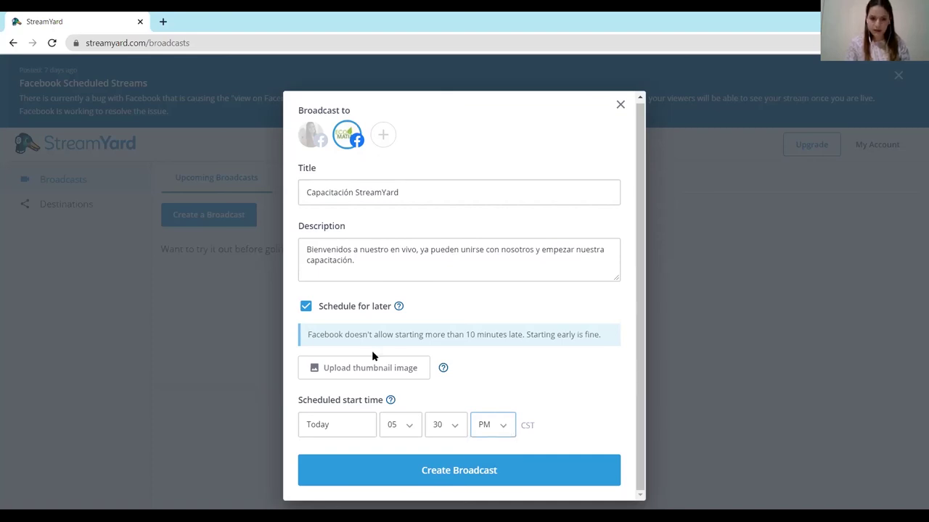
{"action": "left_click", "coordinate": [367, 376]}
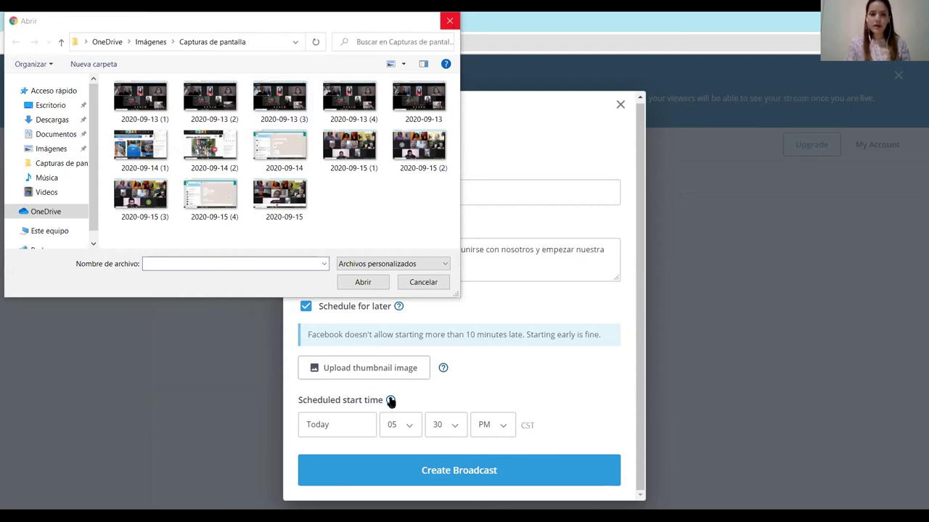
{"action": "key", "text": "Escape"}
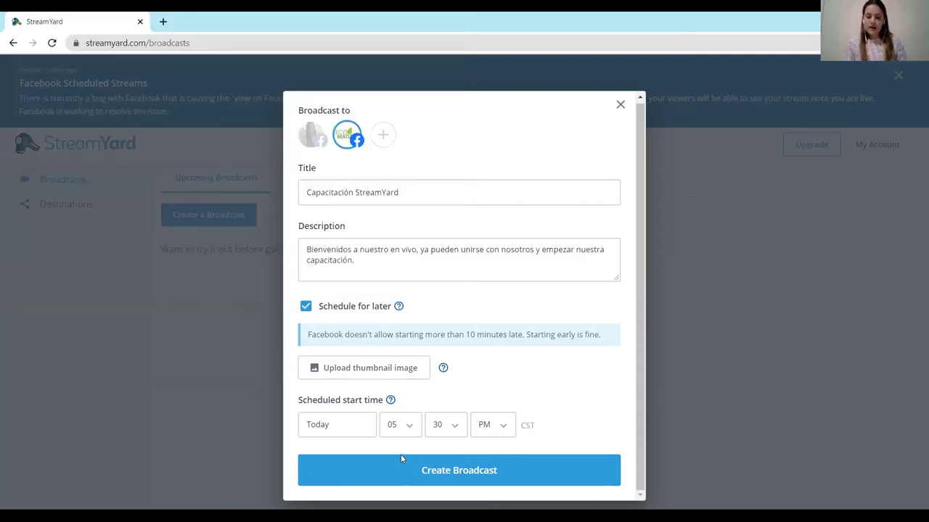
{"action": "left_click", "coordinate": [306, 308]}
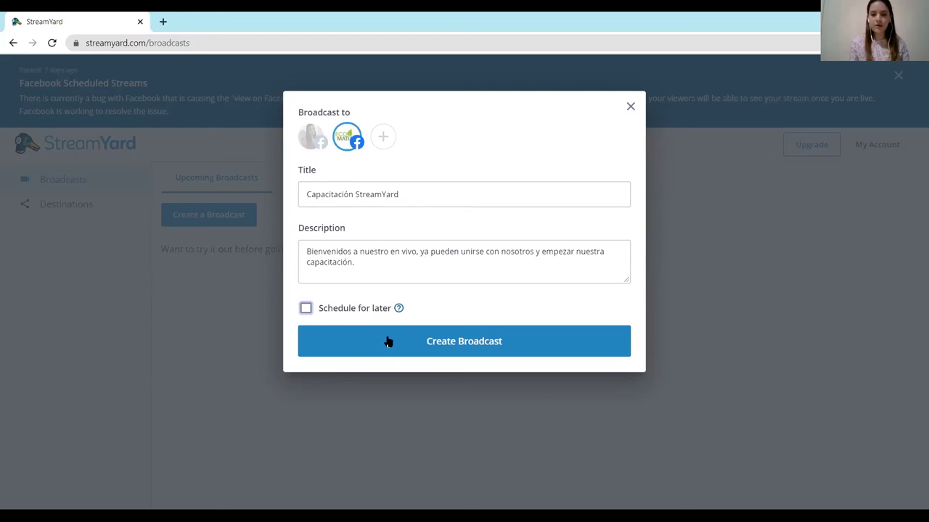
Step: Create the broadcast and enter its studio without camera or microphone
{"action": "left_click", "coordinate": [388, 341]}
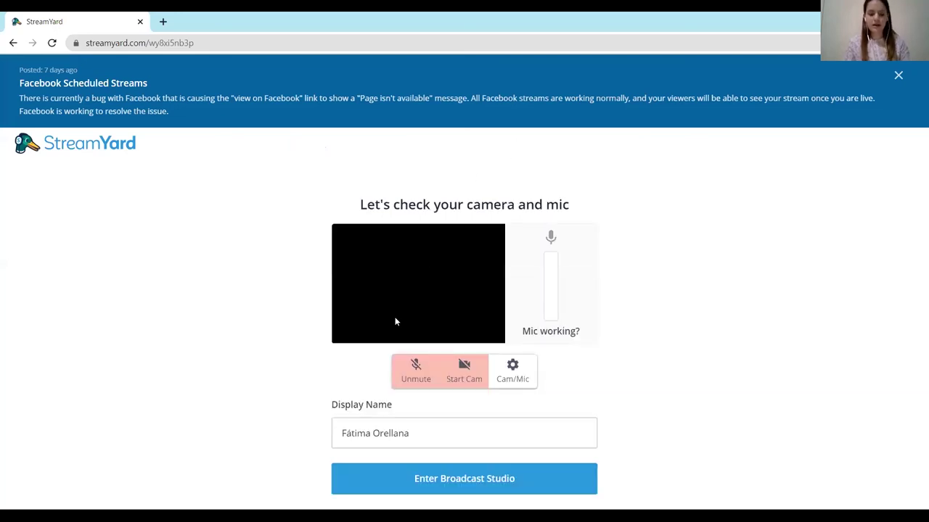
{"action": "scroll", "coordinate": [913, 160], "scroll_direction": "down", "scroll_amount": 2}
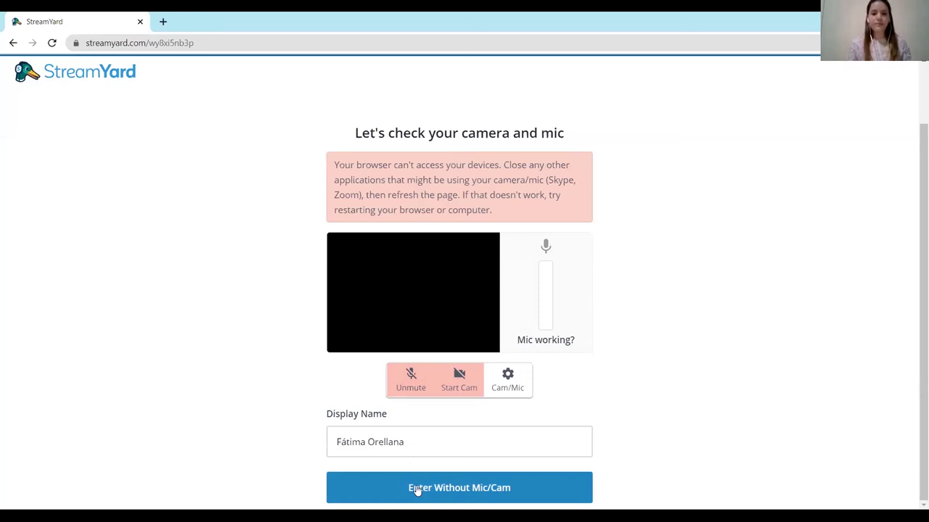
{"action": "left_click", "coordinate": [474, 438]}
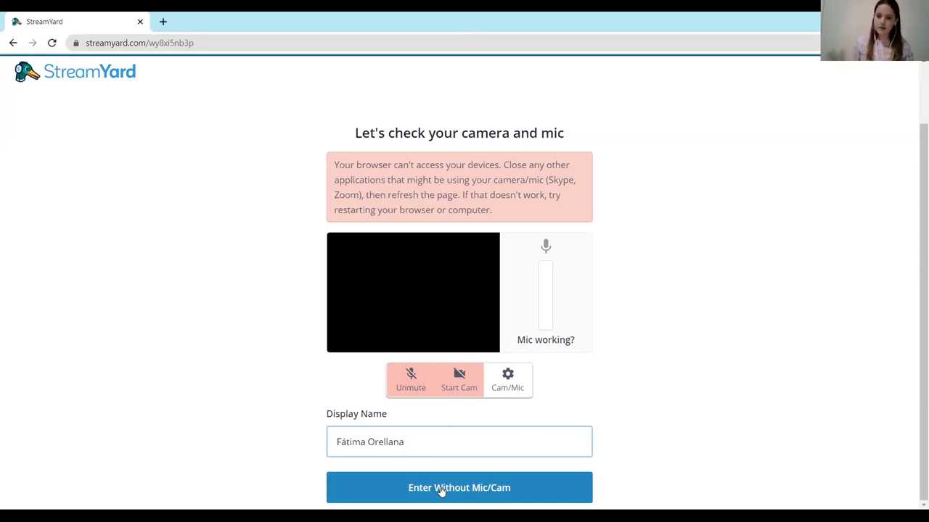
{"action": "left_click", "coordinate": [440, 491]}
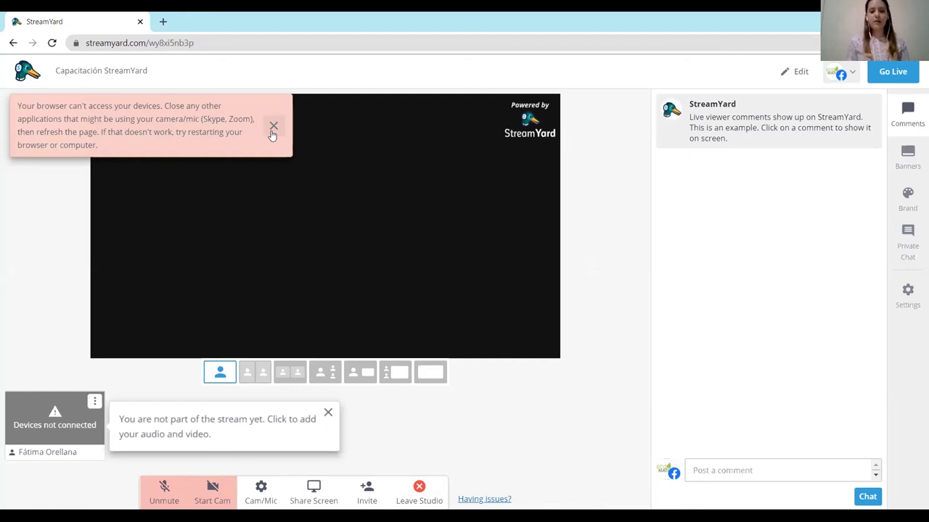
Step: Close the device-access warning and the not-part-of-the-stream notice
{"action": "left_click", "coordinate": [272, 130]}
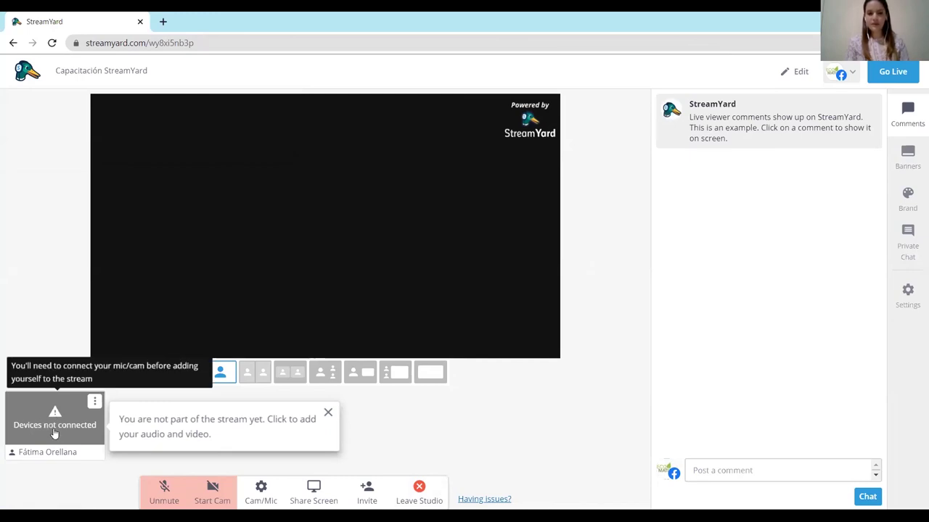
{"action": "left_click", "coordinate": [328, 413]}
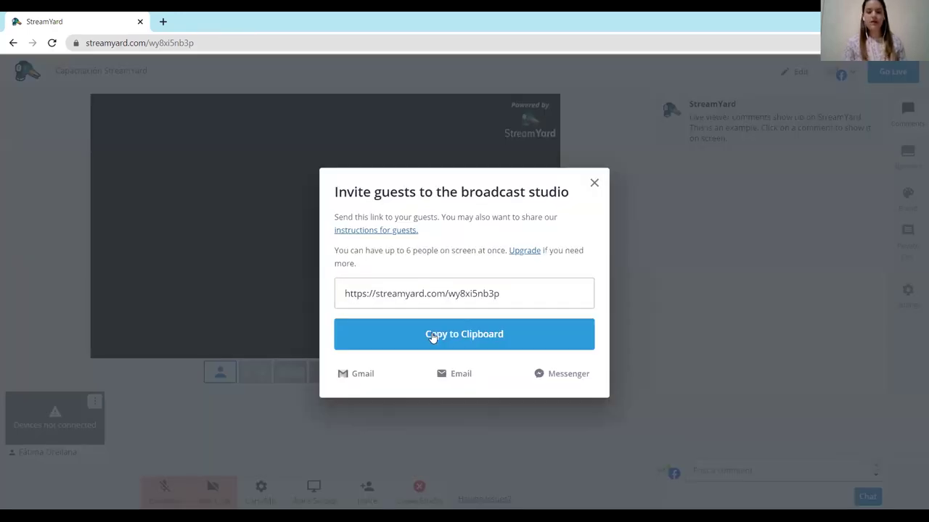
Step: Copy the guest invite link, open WhatsApp Web in a new tab, then close the invitation
{"action": "left_click", "coordinate": [432, 337]}
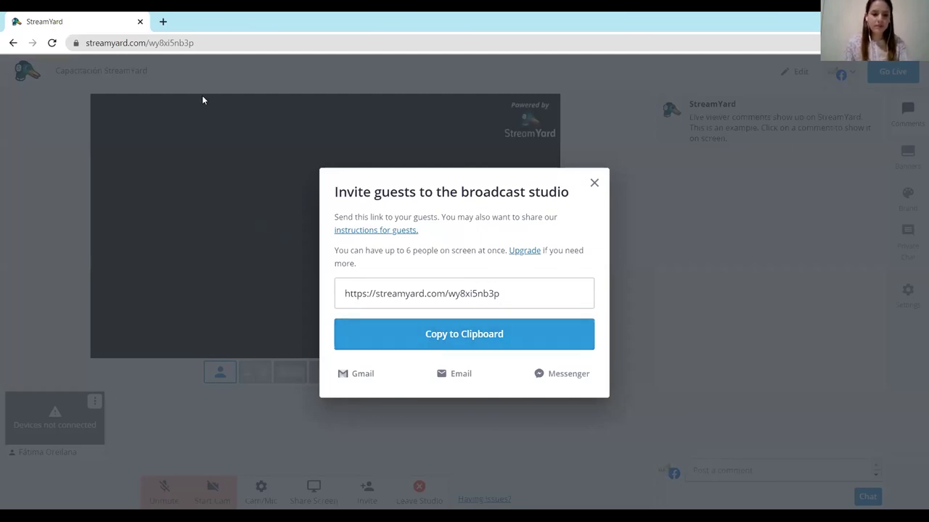
{"action": "left_click", "coordinate": [164, 21]}
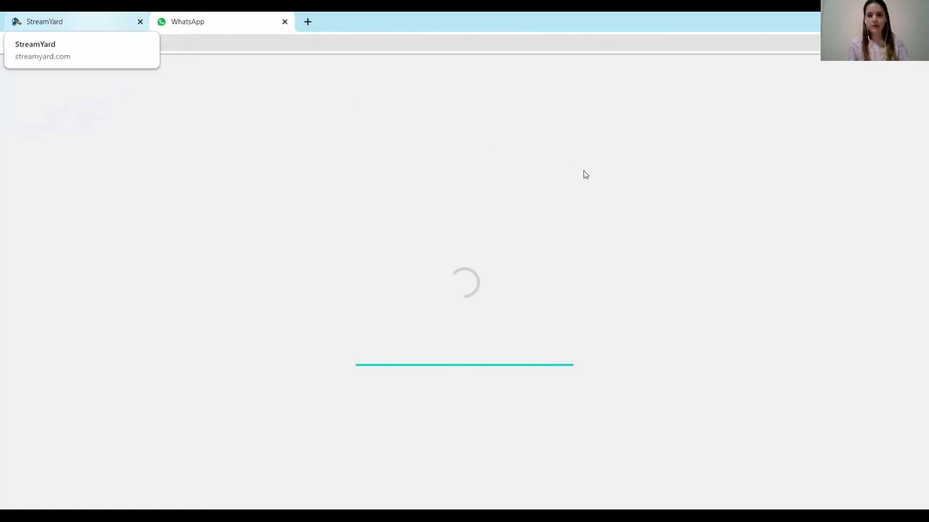
{"action": "key", "text": "ctrl+shift+Tab"}
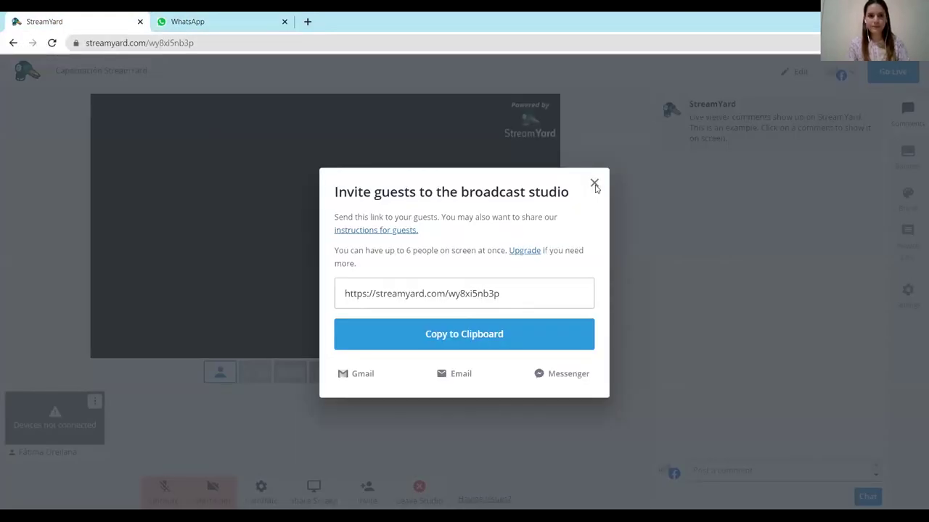
{"action": "left_click", "coordinate": [320, 103]}
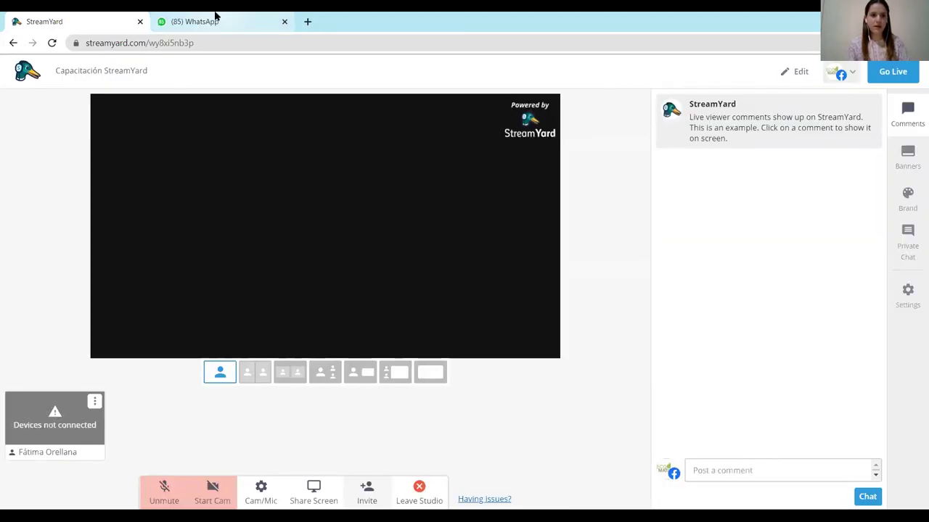
Step: Check the WhatsApp chat holding the sent streamyard.com invitation link, then return to the studio
{"action": "left_click", "coordinate": [215, 21]}
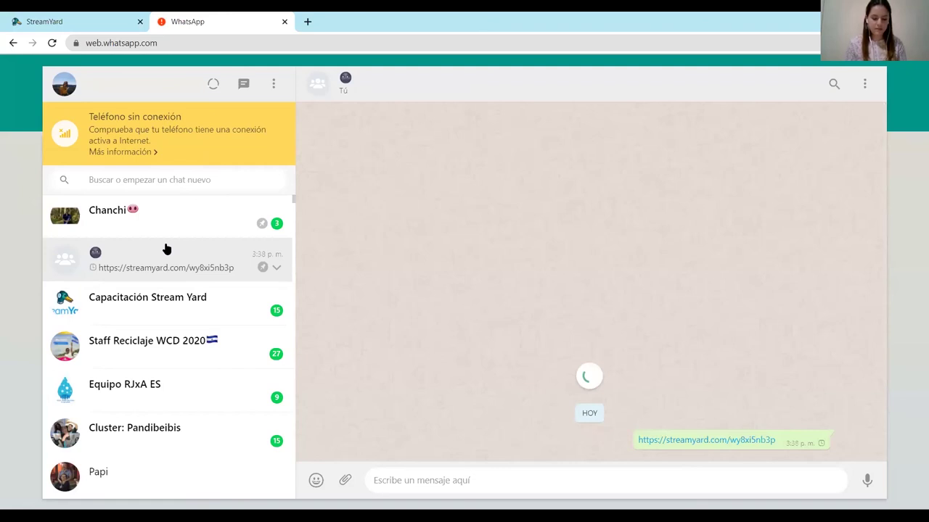
{"action": "scroll", "coordinate": [166, 249], "scroll_direction": "down", "scroll_amount": 1}
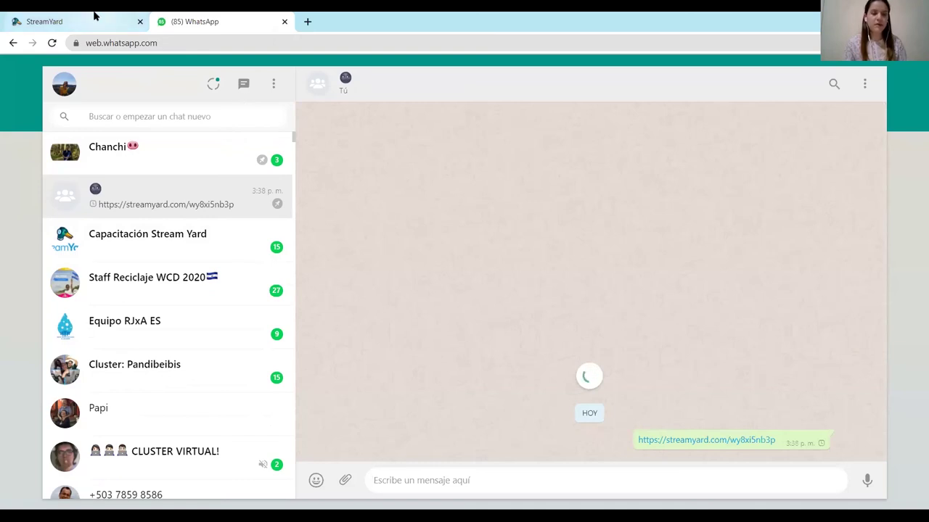
{"action": "key", "text": "ctrl+shift+Tab"}
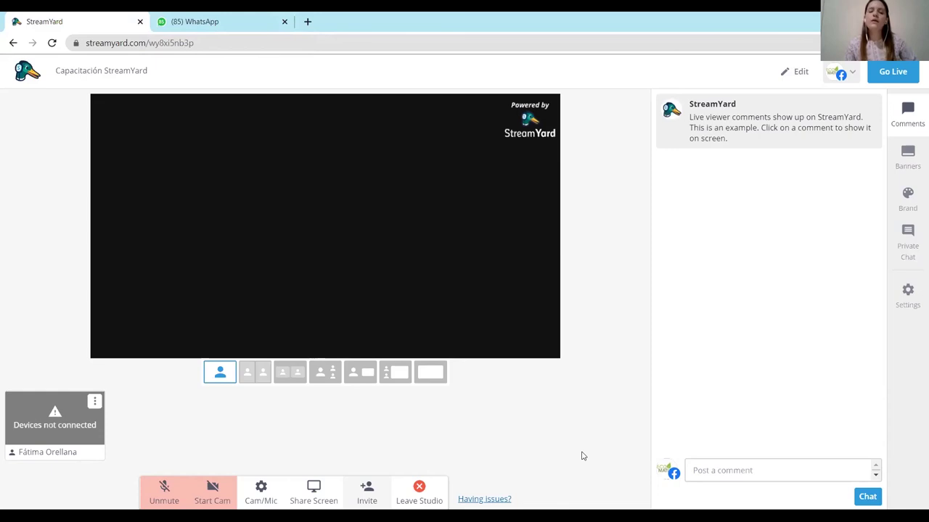
{"action": "mouse_move", "coordinate": [782, 145]}
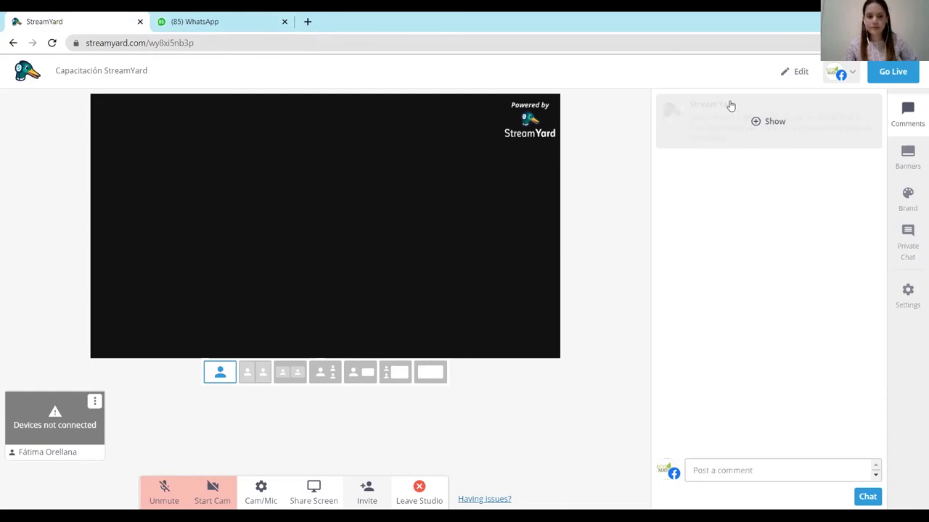
Step: Show the example viewer comment from the Comments panel on the stage
{"action": "left_click", "coordinate": [755, 122]}
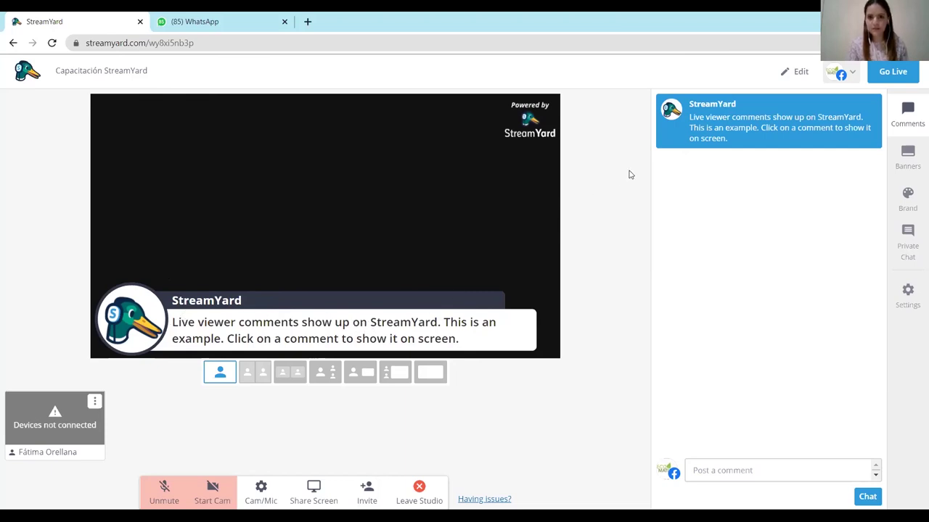
{"action": "mouse_move", "coordinate": [757, 122]}
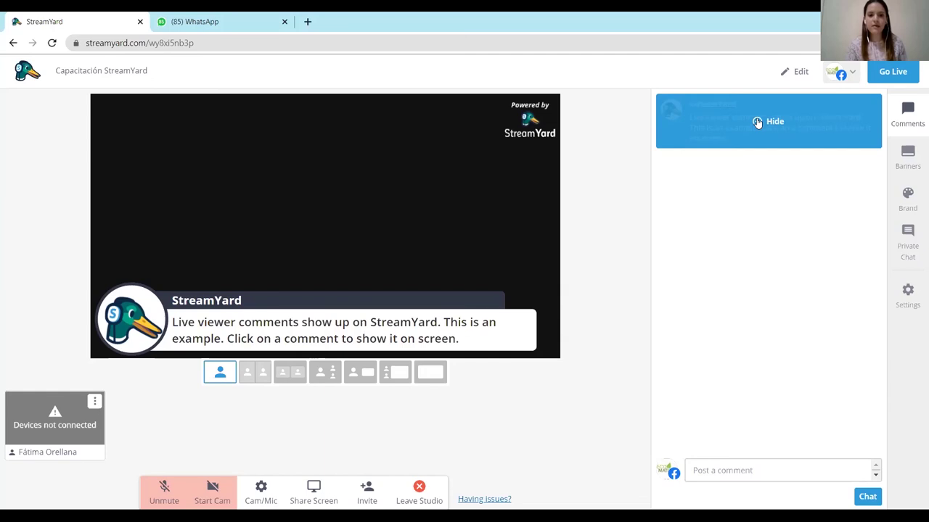
Step: Hide the comment, then show the example banners, ending with the talking-points banner
{"action": "left_click", "coordinate": [758, 122]}
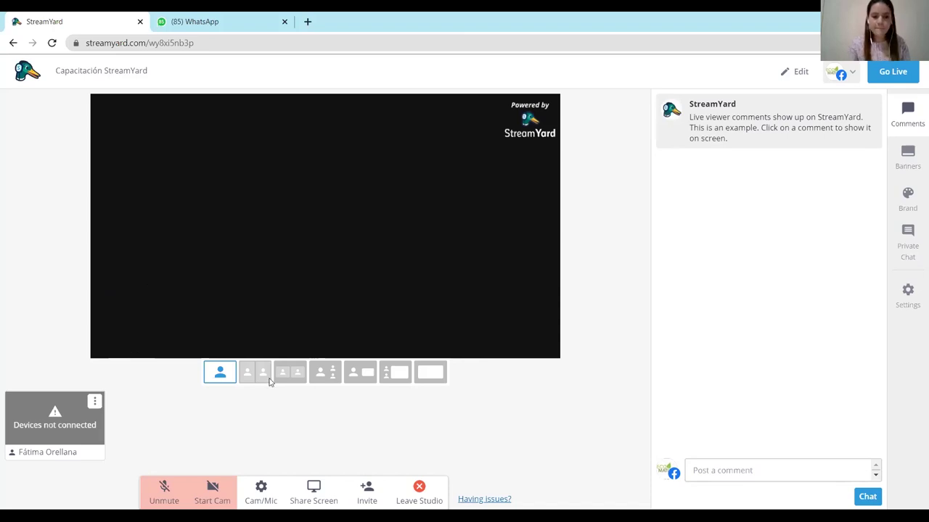
{"action": "left_click", "coordinate": [907, 157]}
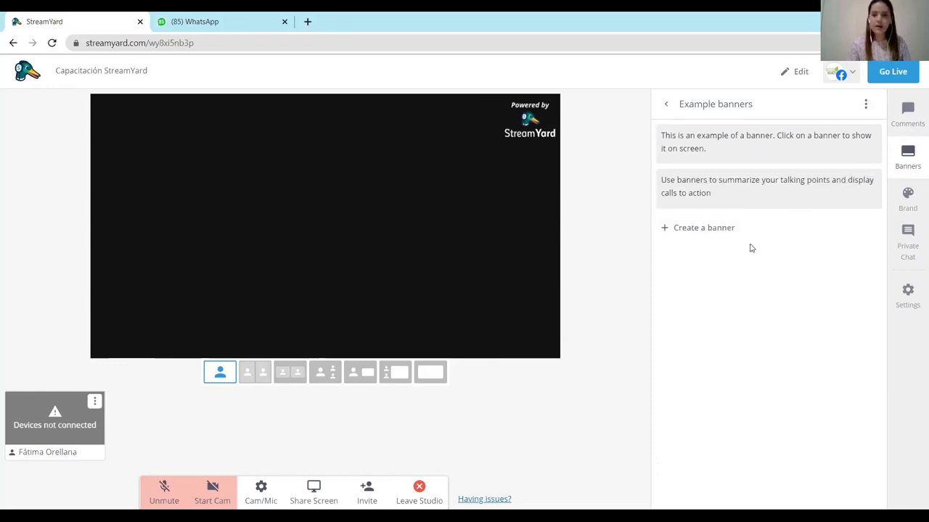
{"action": "mouse_move", "coordinate": [741, 146]}
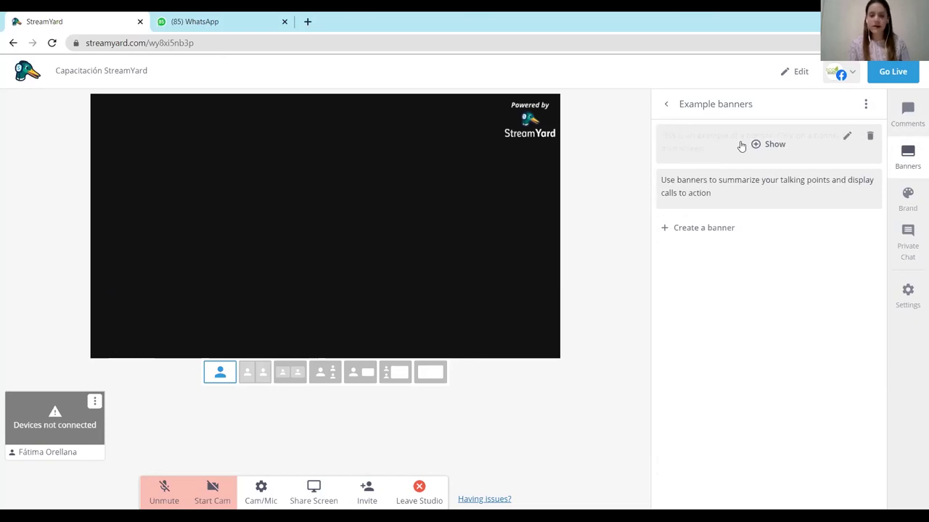
{"action": "left_click", "coordinate": [741, 146]}
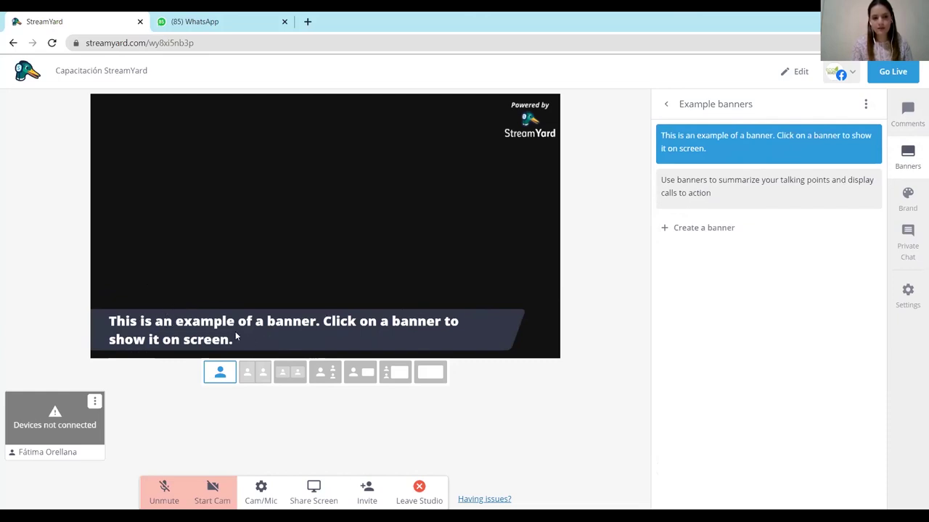
{"action": "left_click", "coordinate": [747, 188]}
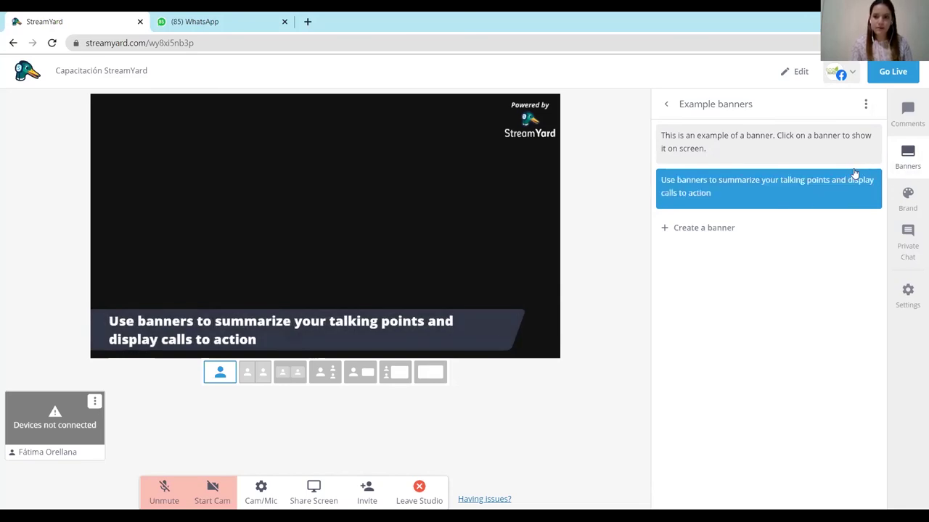
Step: Create a 'Semana DT' banner that scrolls across the bottom as a ticker and show it
{"action": "left_click", "coordinate": [700, 229]}
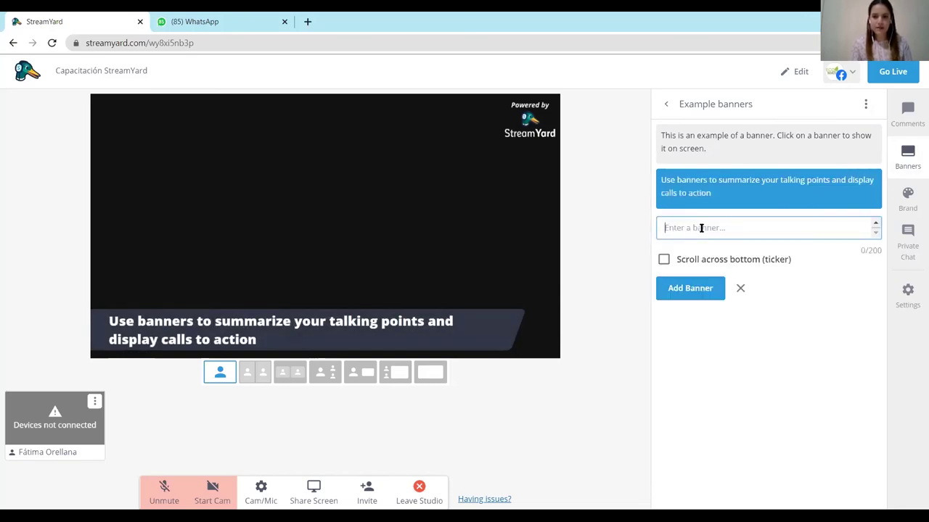
{"action": "type", "text": "Semana Di"}
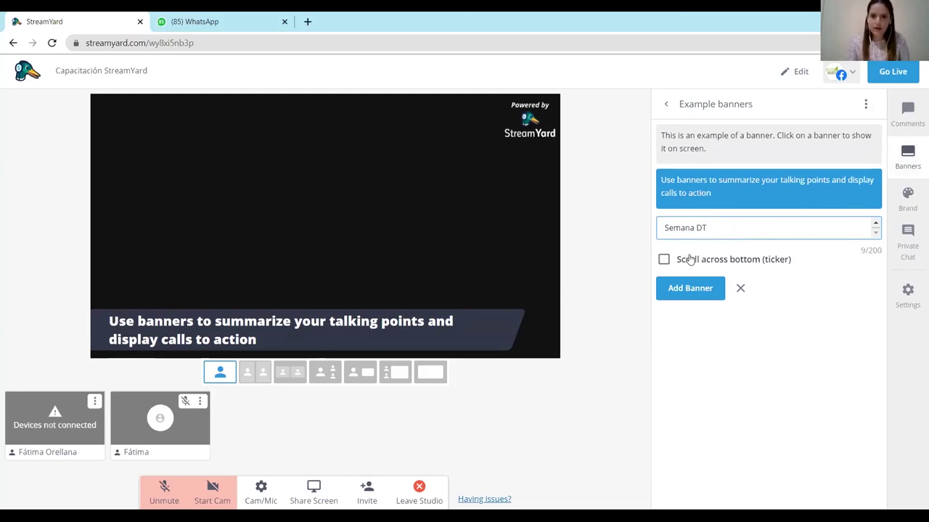
{"action": "left_click", "coordinate": [663, 261]}
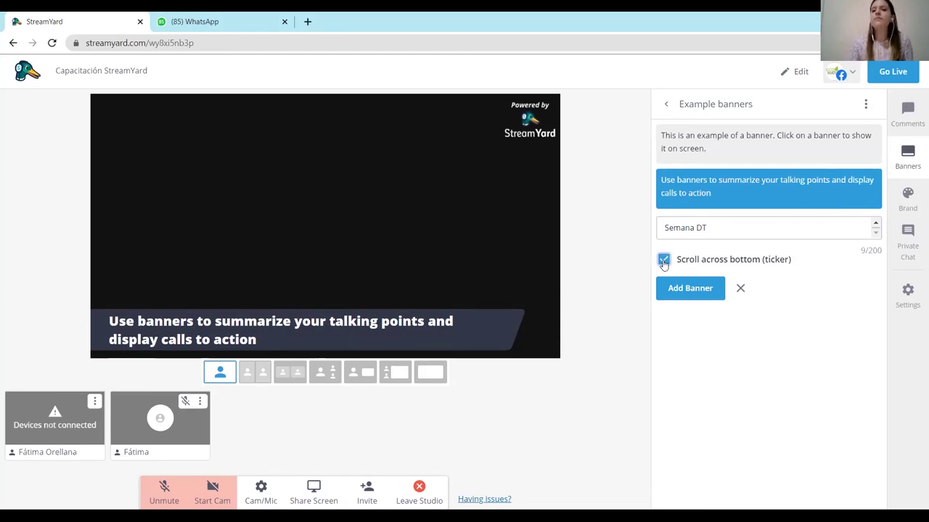
{"action": "left_click", "coordinate": [681, 290]}
{"action": "mouse_move", "coordinate": [746, 253]}
{"action": "left_click", "coordinate": [768, 235]}
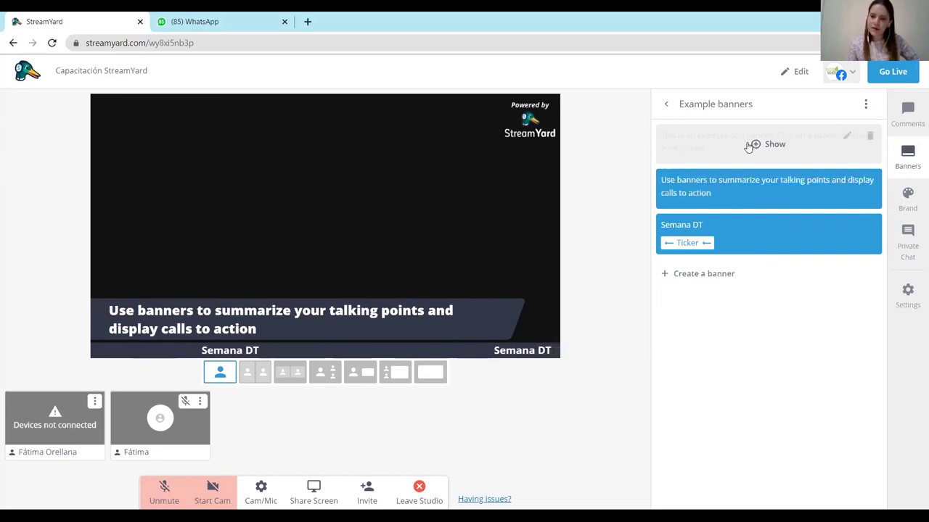
Step: Hide the talking-points banner and the Semana DT ticker, then go to Brand settings
{"action": "left_click", "coordinate": [749, 190]}
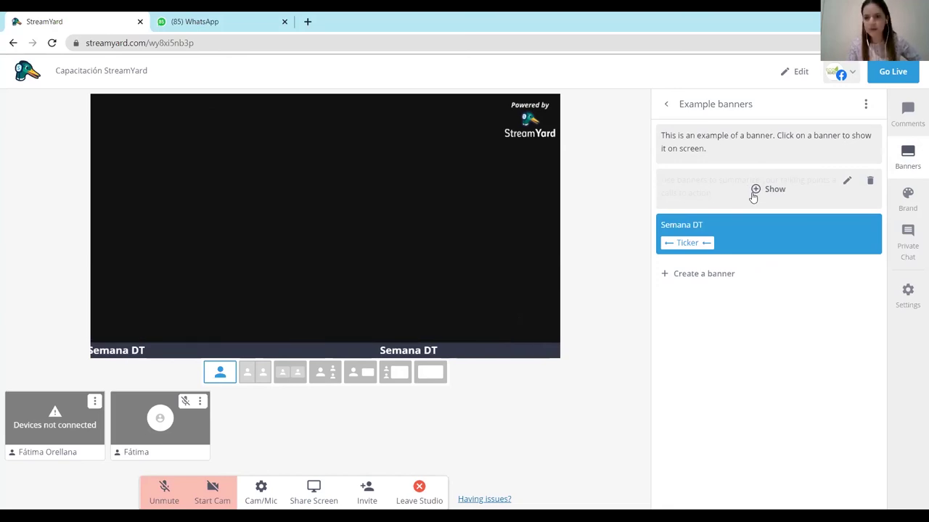
{"action": "left_click", "coordinate": [771, 231]}
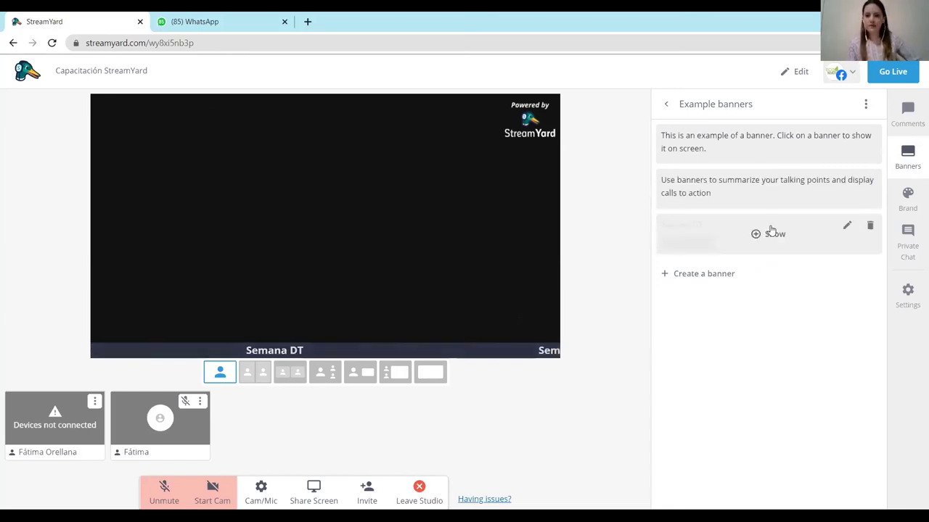
{"action": "left_click", "coordinate": [908, 198]}
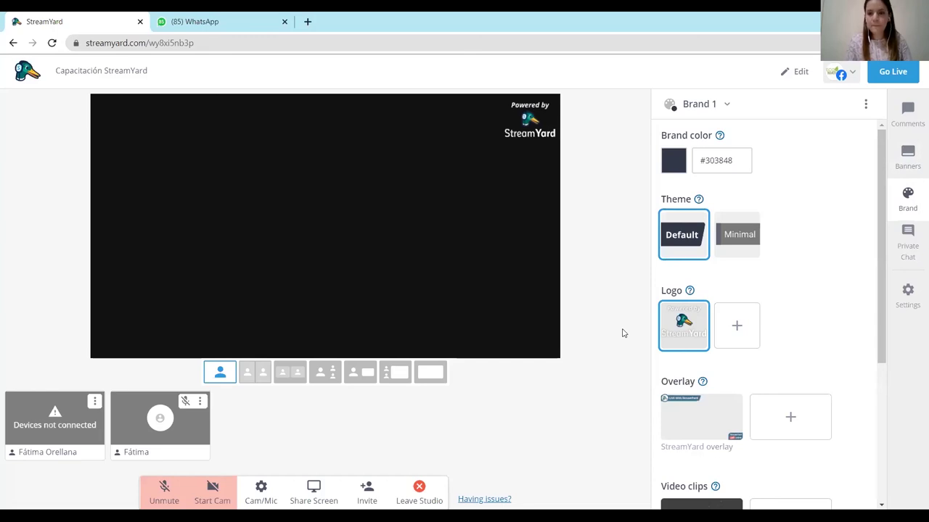
Step: Set the brand colour to bright blue #135beb and close the colour picker
{"action": "left_click", "coordinate": [674, 165]}
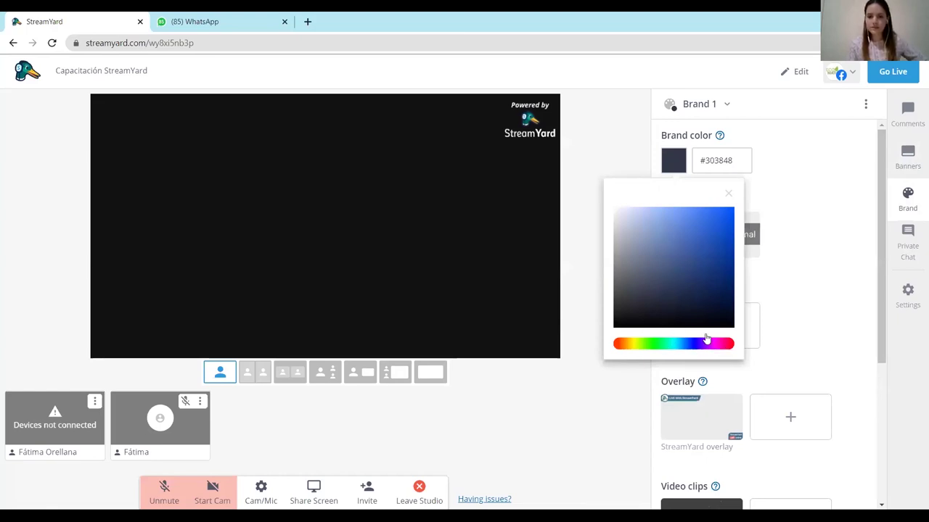
{"action": "left_click", "coordinate": [724, 215]}
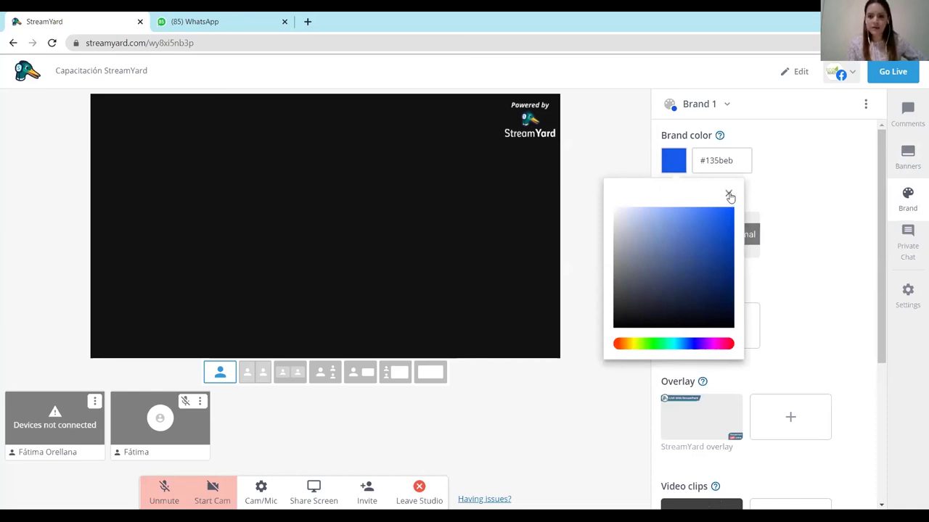
{"action": "left_click", "coordinate": [729, 194]}
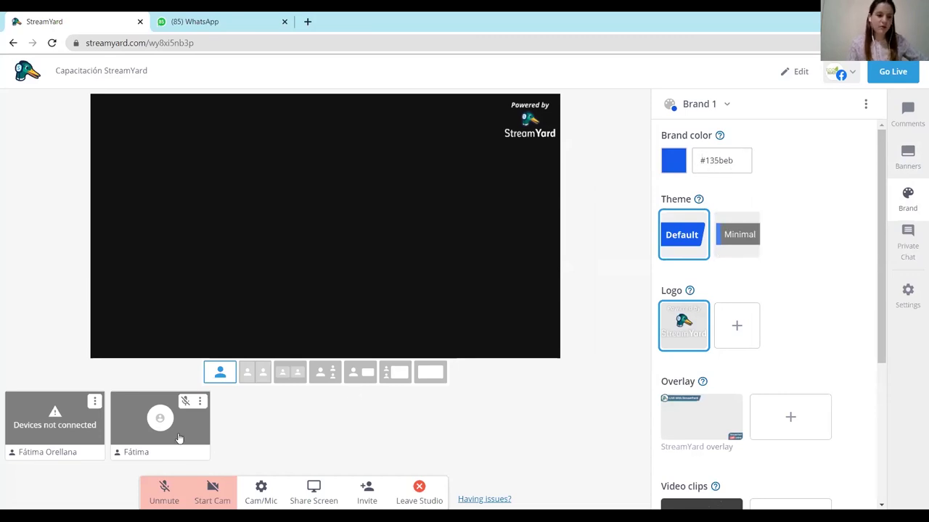
{"action": "mouse_move", "coordinate": [175, 436]}
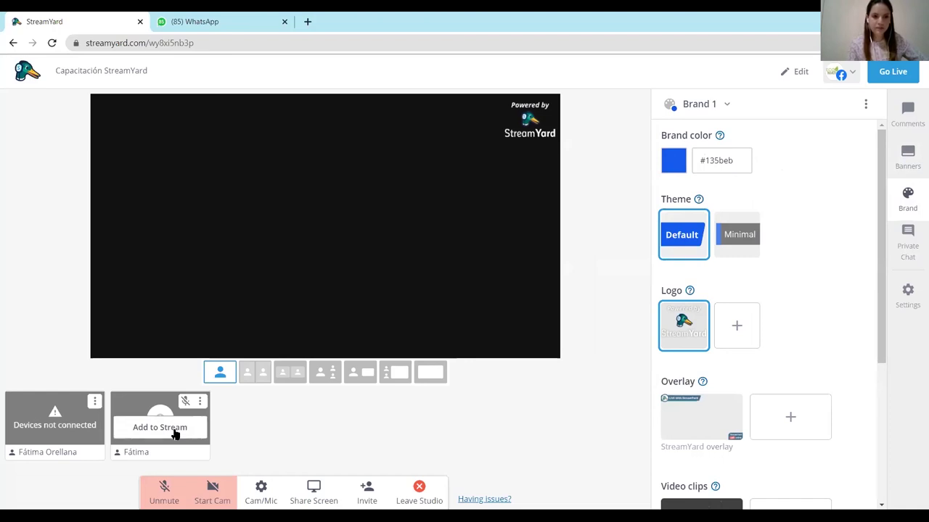
Step: Add the participant to the stage and append the host's surname to their display name
{"action": "left_click", "coordinate": [174, 430]}
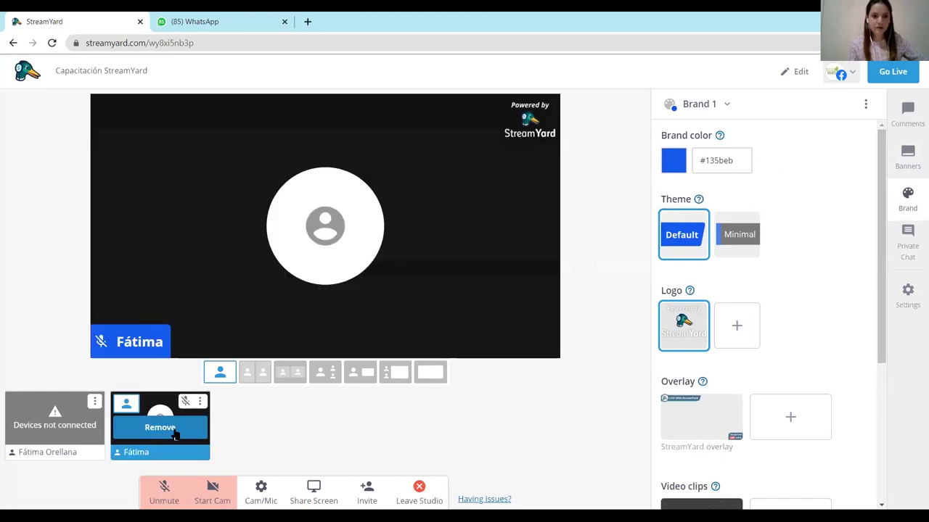
{"action": "left_click", "coordinate": [201, 403]}
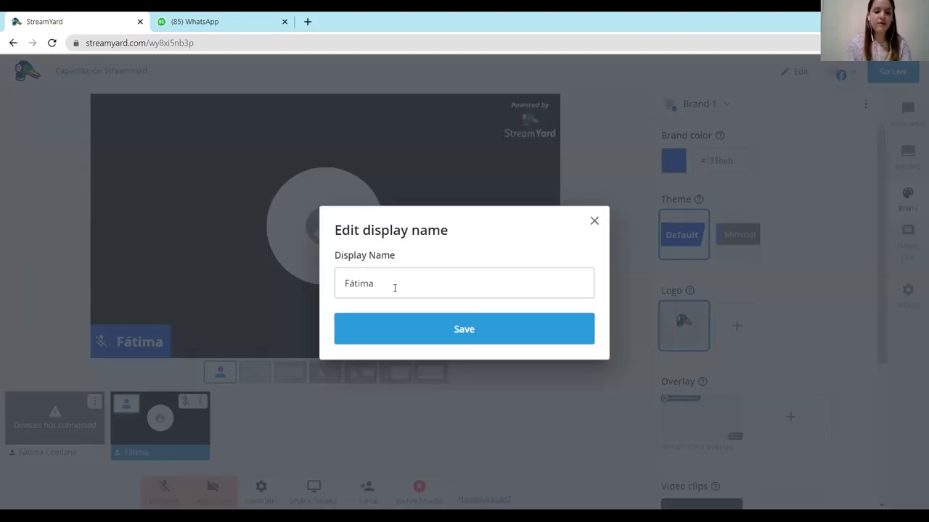
{"action": "left_click", "coordinate": [395, 288]}
{"action": "type", "text": "Orel"}
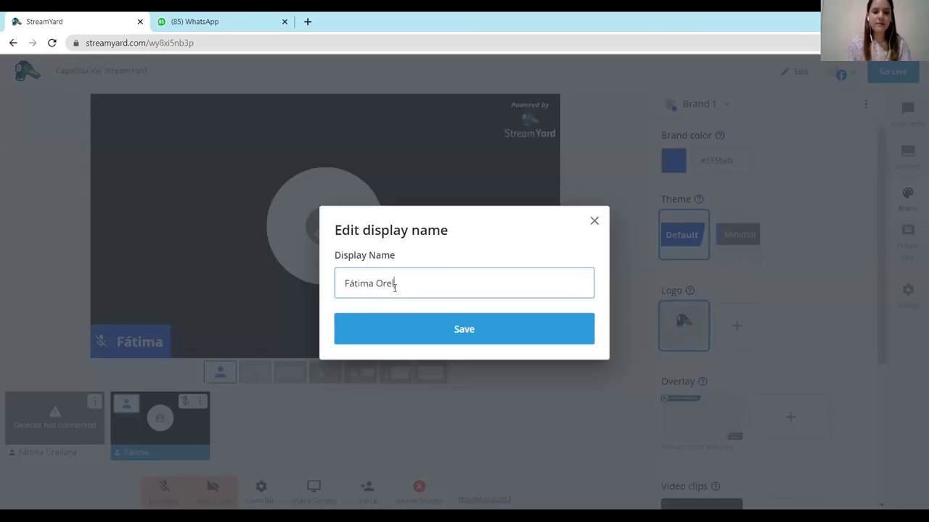
{"action": "type", "text": "lana"}
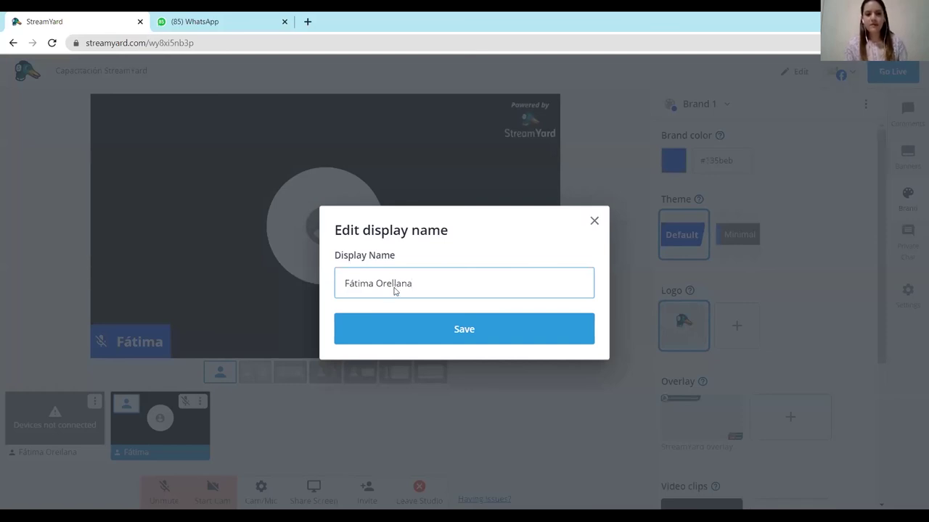
{"action": "key", "text": "Return"}
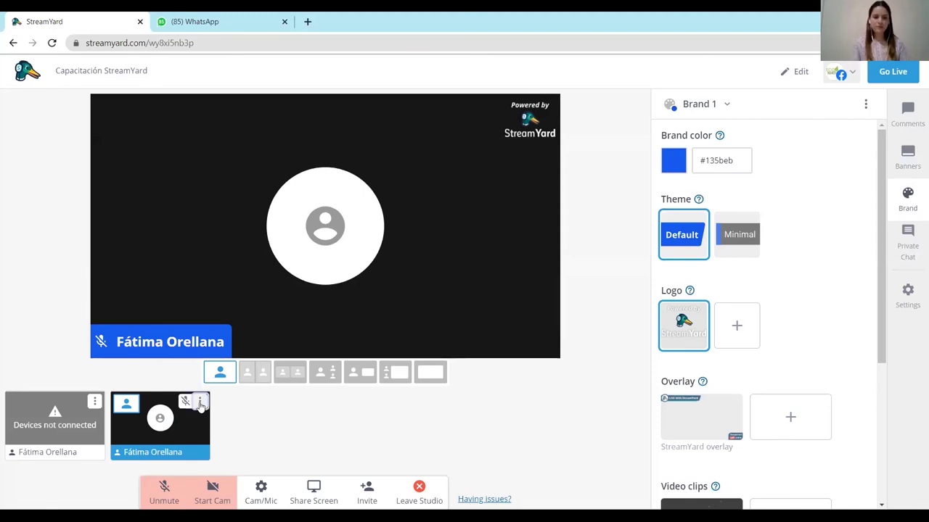
Step: Reopen the participant's display-name editor and save the extended name
{"action": "left_click", "coordinate": [199, 403]}
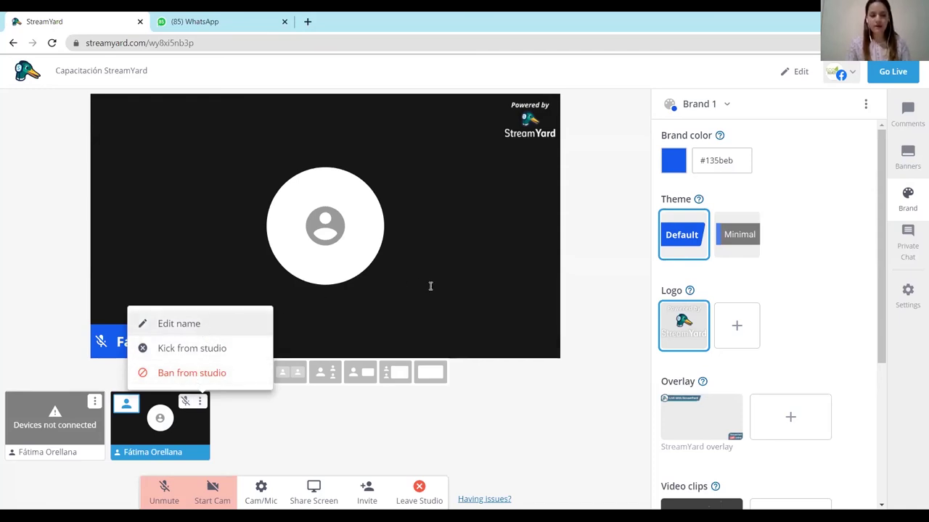
{"action": "key", "text": "Return"}
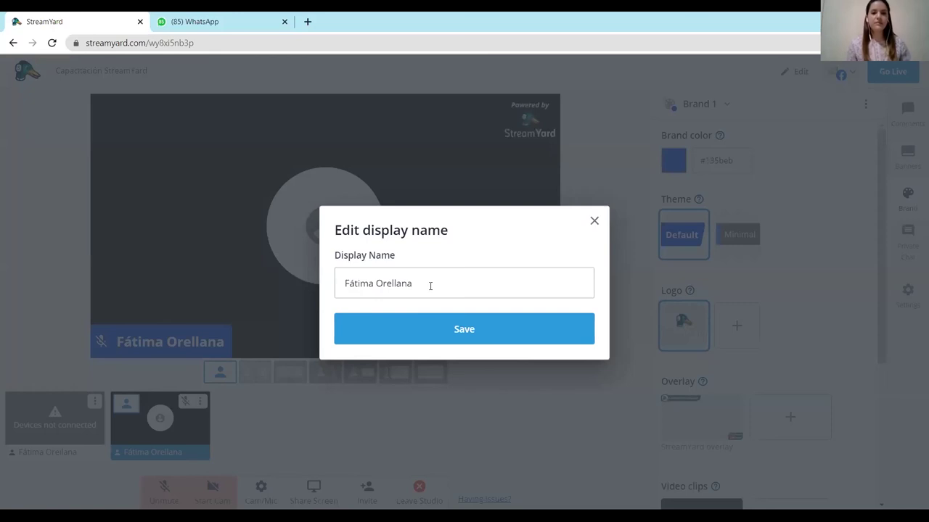
{"action": "left_click", "coordinate": [430, 286]}
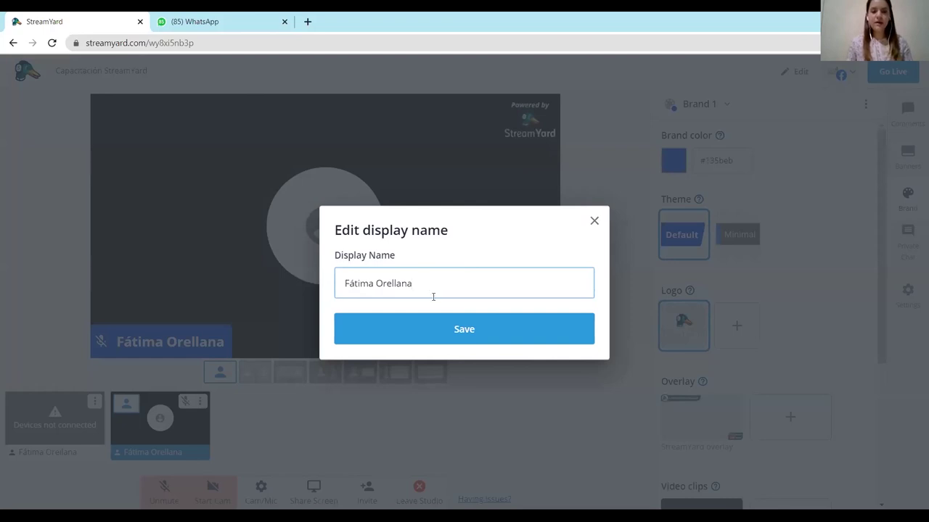
{"action": "left_click", "coordinate": [436, 332]}
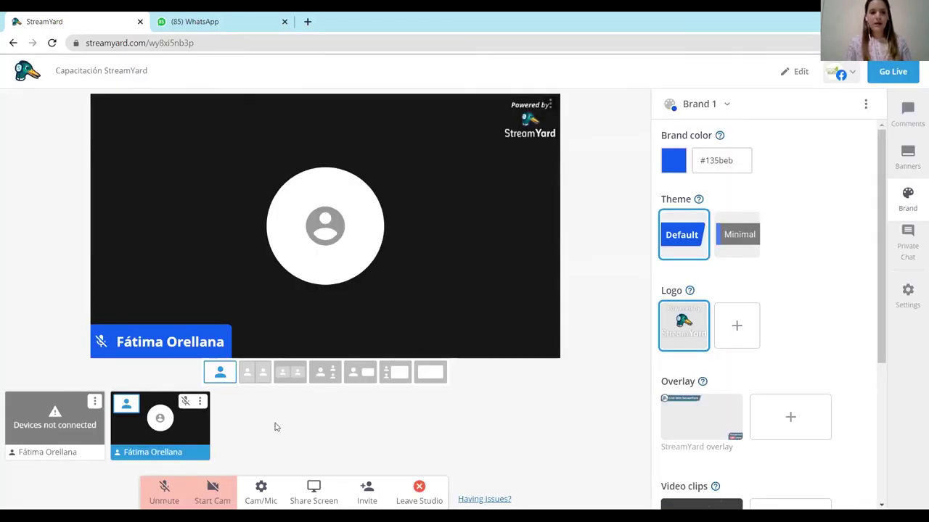
Step: Try the Kick and Ban from studio options, cancelling both so the guest stays
{"action": "left_click", "coordinate": [199, 401]}
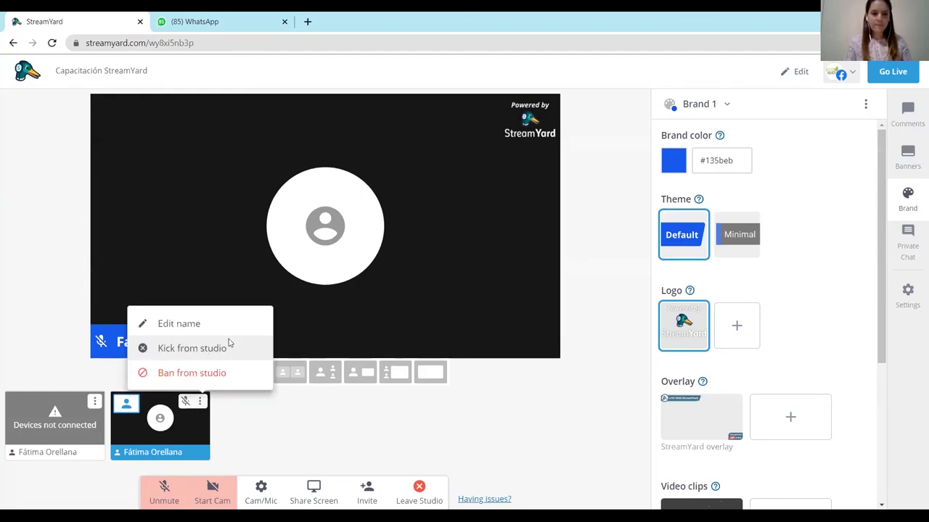
{"action": "left_click", "coordinate": [192, 348]}
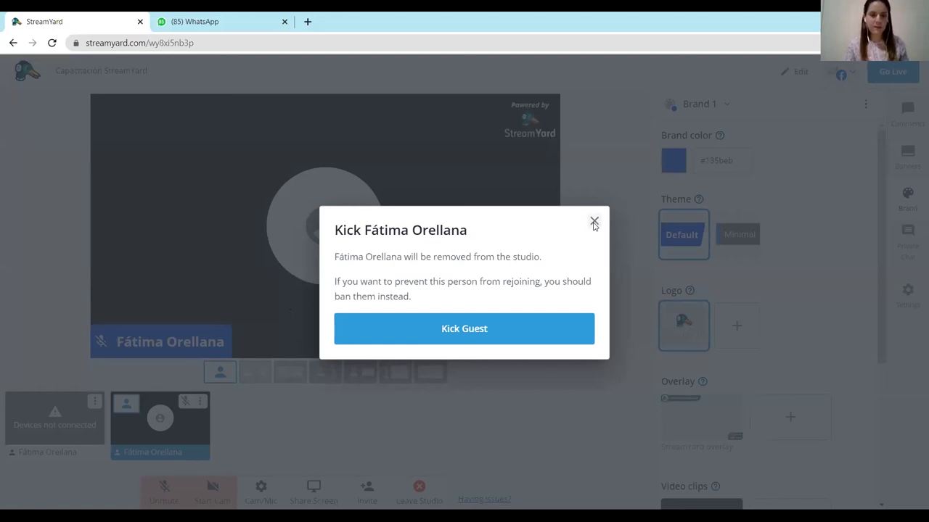
{"action": "left_click", "coordinate": [594, 221]}
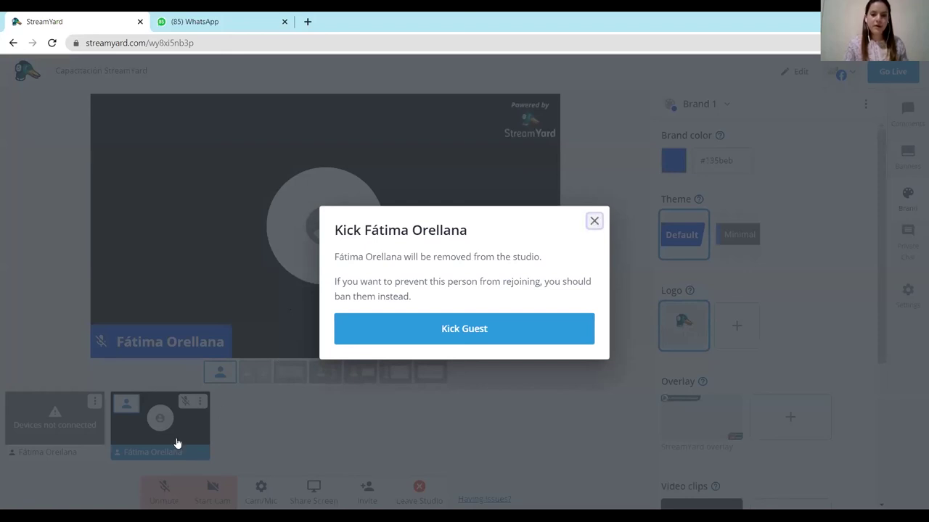
{"action": "left_click", "coordinate": [202, 399]}
{"action": "left_click", "coordinate": [201, 400]}
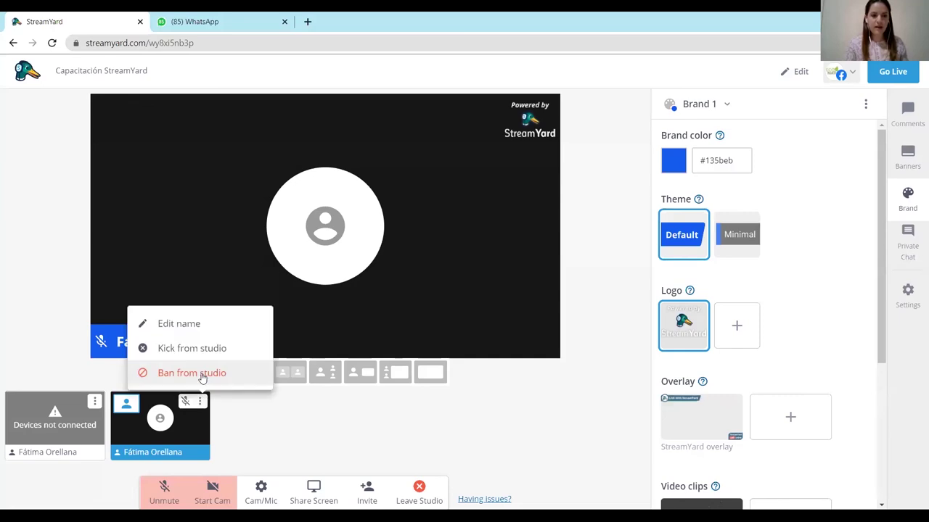
{"action": "key", "text": "Return"}
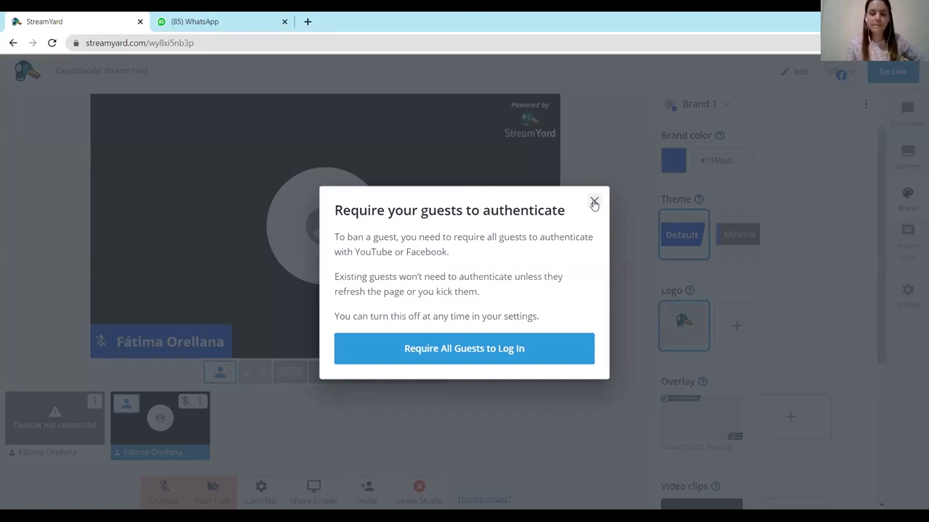
{"action": "left_click", "coordinate": [594, 203]}
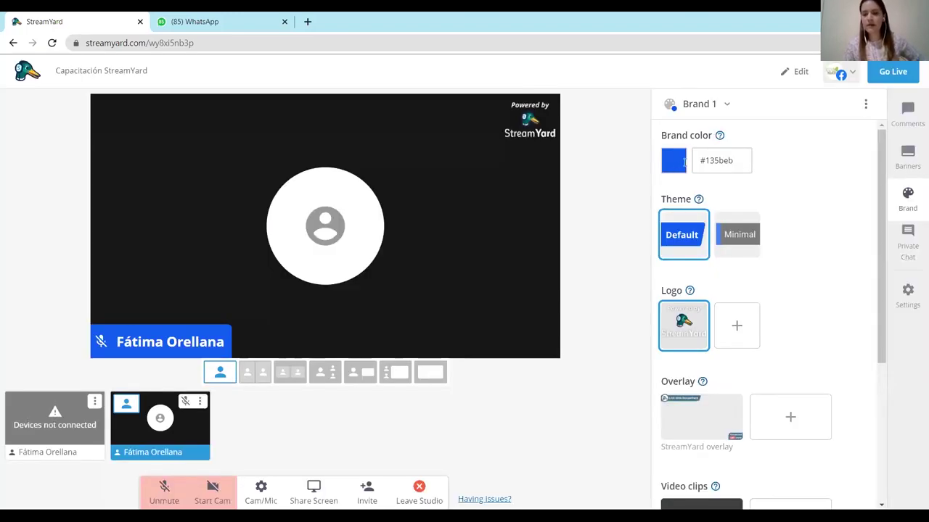
Step: Bring up the Banners panel listing the example banners and Semana DT ticker
{"action": "left_click", "coordinate": [894, 150]}
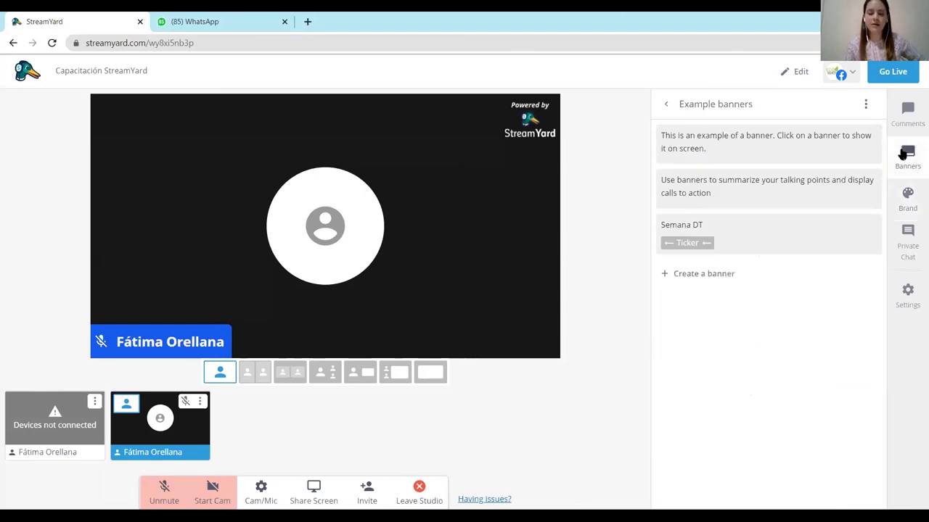
{"action": "mouse_move", "coordinate": [821, 167]}
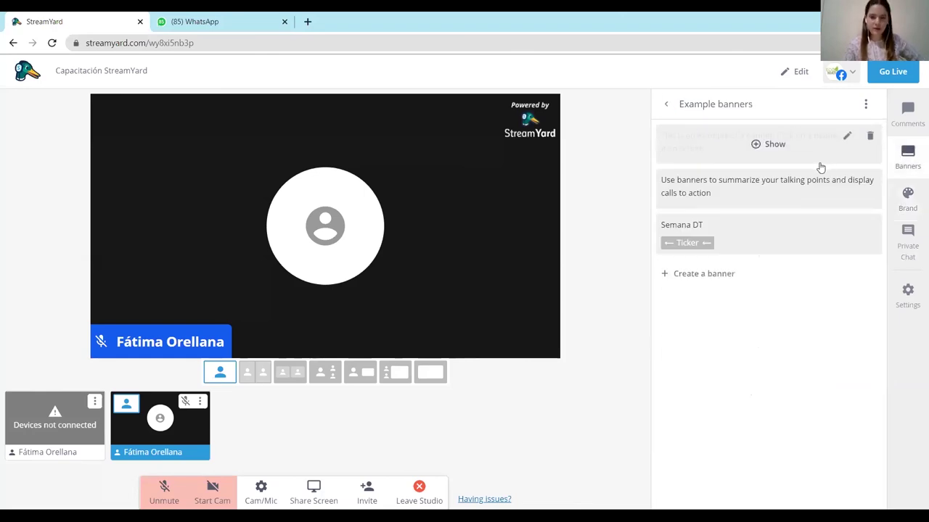
{"action": "mouse_move", "coordinate": [771, 187]}
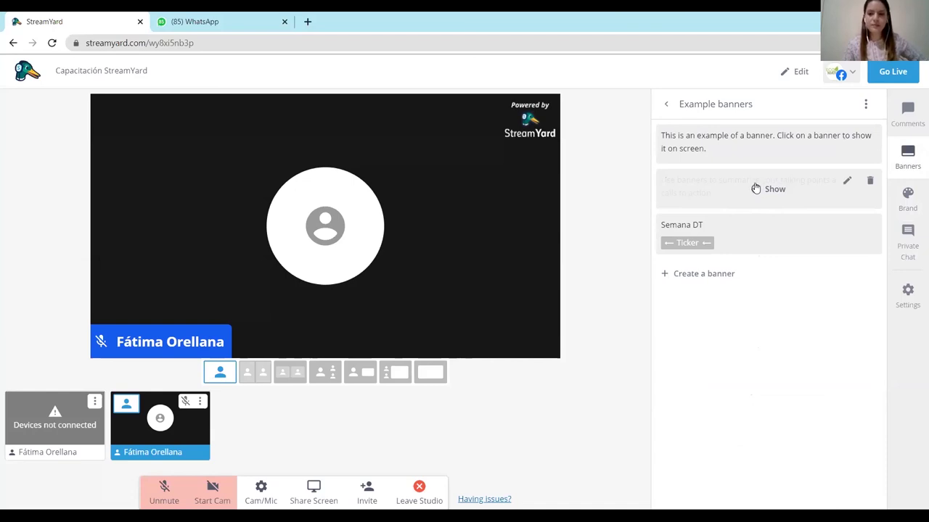
Step: Show the talking-points banner and Semana DT ticker again, then hide both from the stage
{"action": "left_click", "coordinate": [755, 188]}
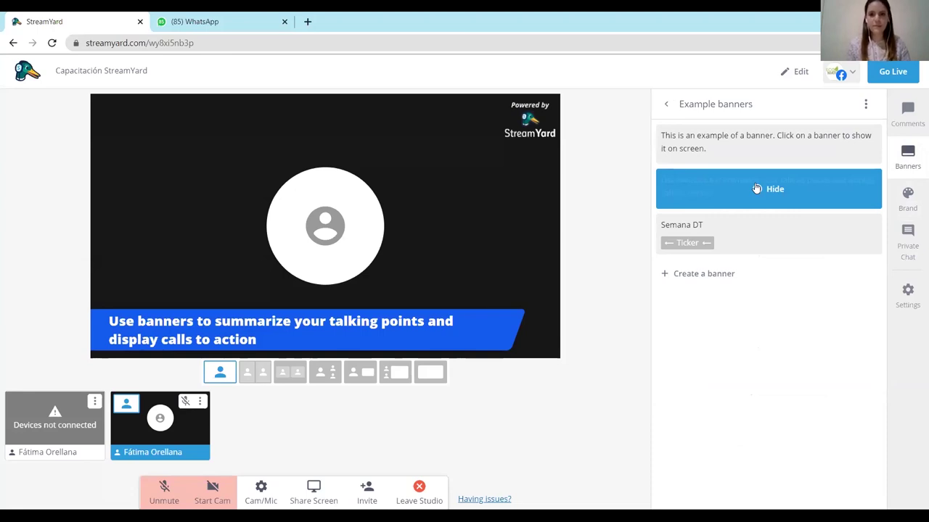
{"action": "left_click", "coordinate": [756, 232]}
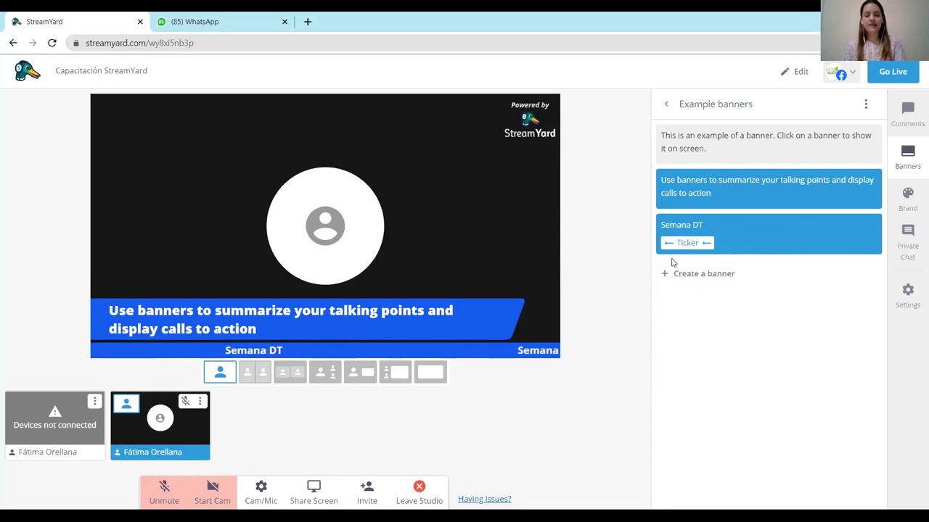
{"action": "left_click", "coordinate": [768, 190]}
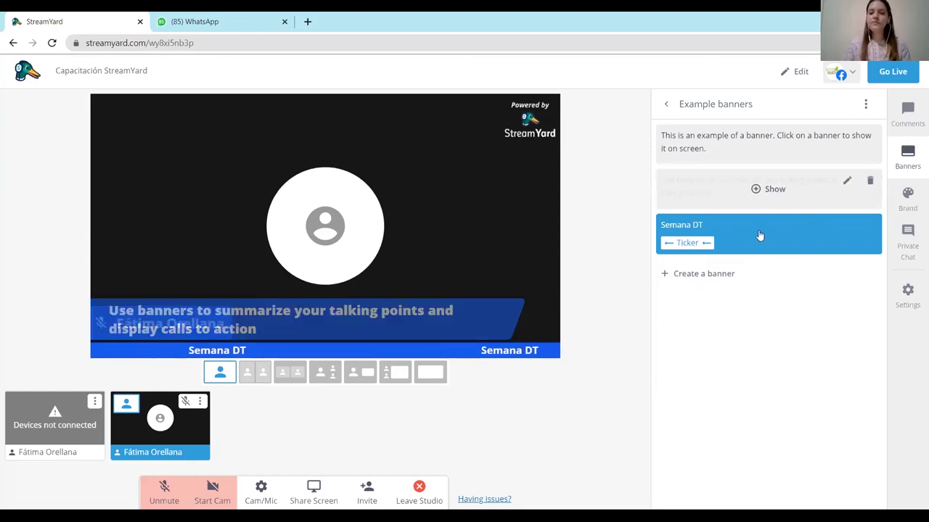
{"action": "left_click", "coordinate": [822, 218]}
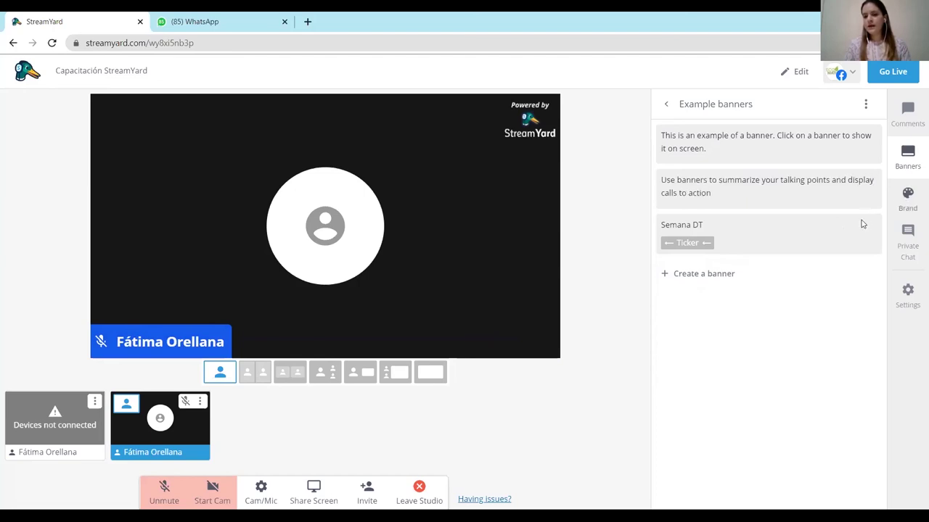
Step: In Brand settings, try customizing and uploading a logo, dismissing the upgrade notice both times
{"action": "left_click", "coordinate": [906, 199]}
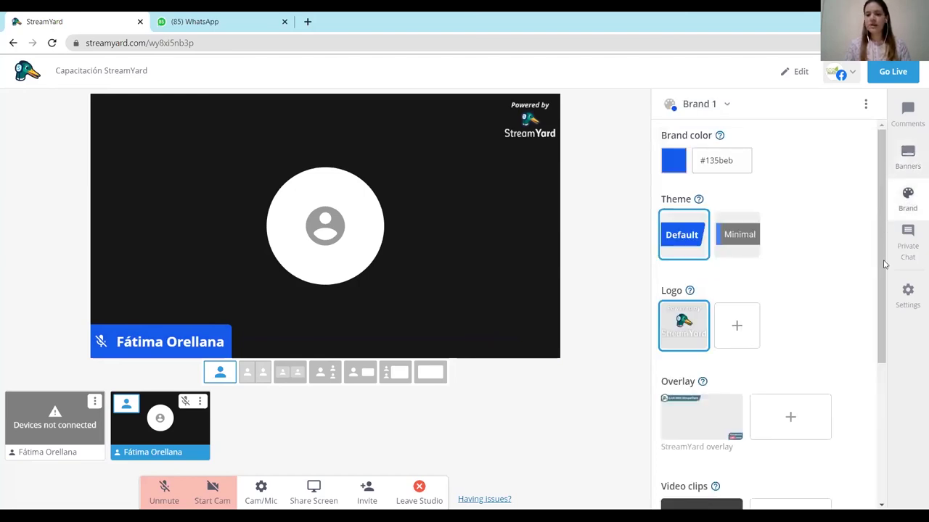
{"action": "scroll", "coordinate": [818, 254], "scroll_direction": "down", "scroll_amount": 3}
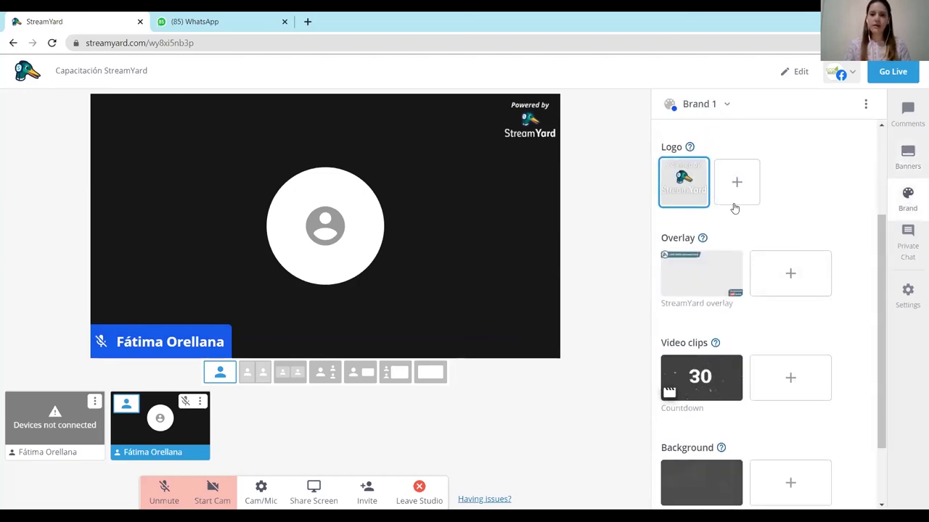
{"action": "left_click", "coordinate": [680, 183]}
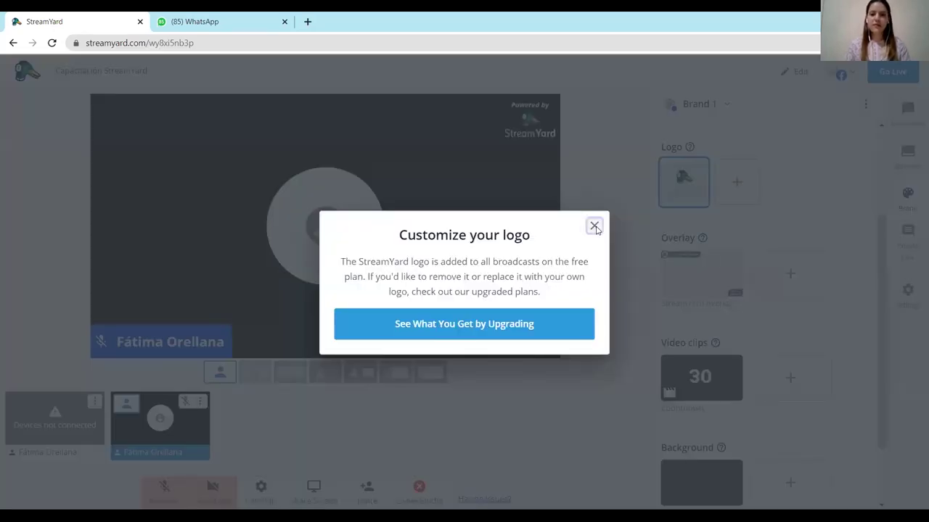
{"action": "left_click", "coordinate": [594, 227]}
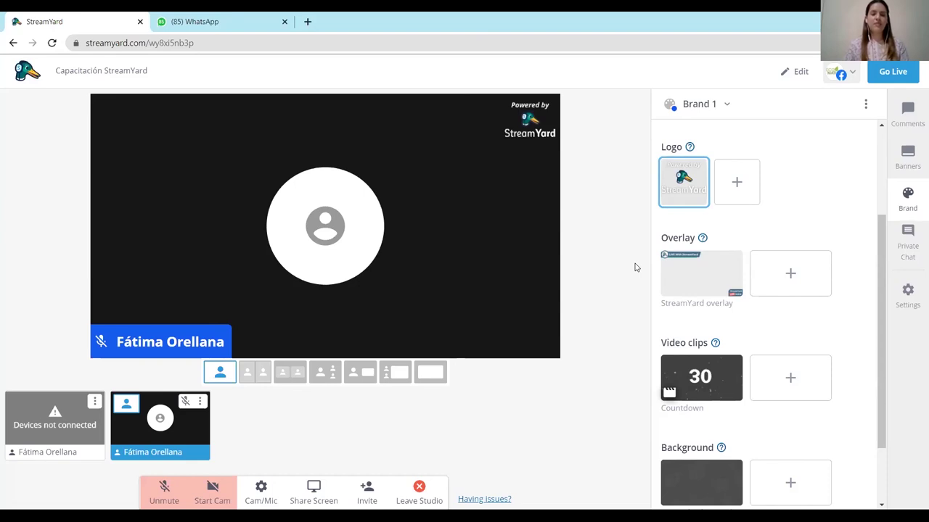
{"action": "left_click", "coordinate": [735, 186]}
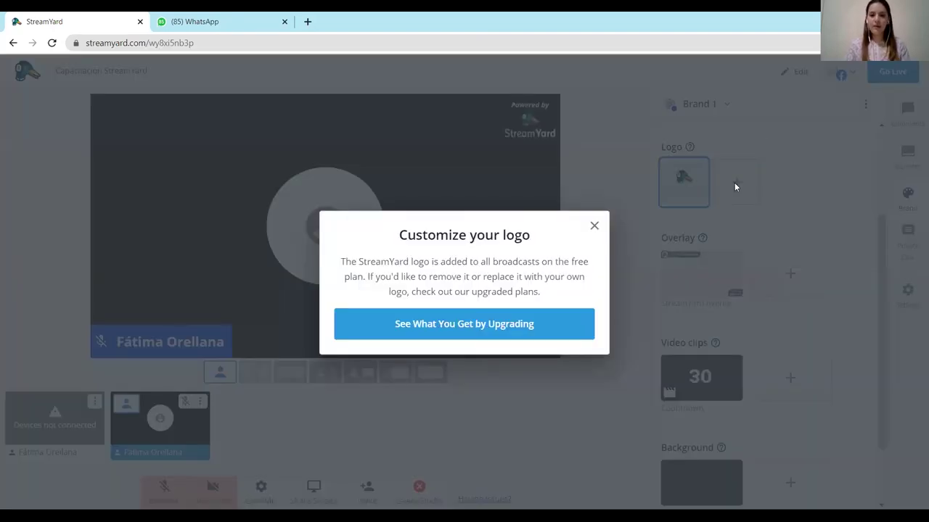
{"action": "left_click", "coordinate": [594, 227]}
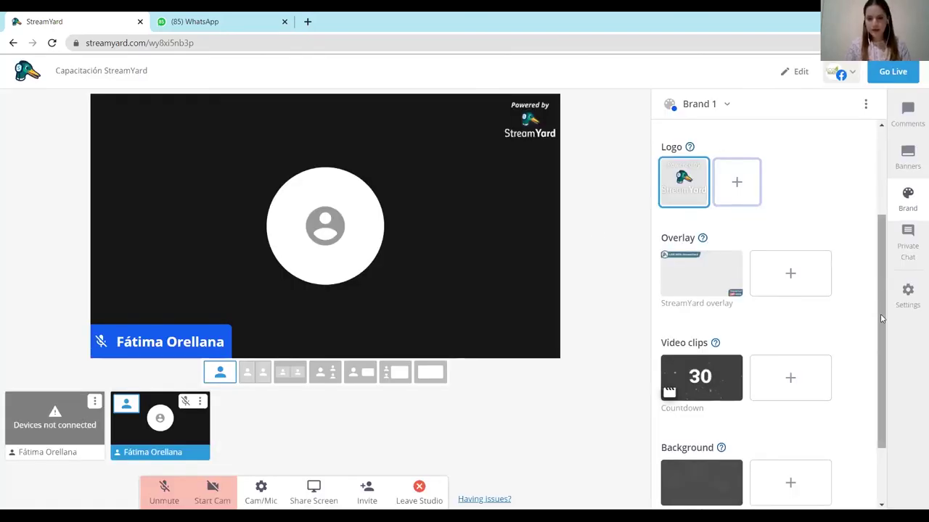
{"action": "left_click_drag", "start_coordinate": [880, 326], "coordinate": [882, 355]}
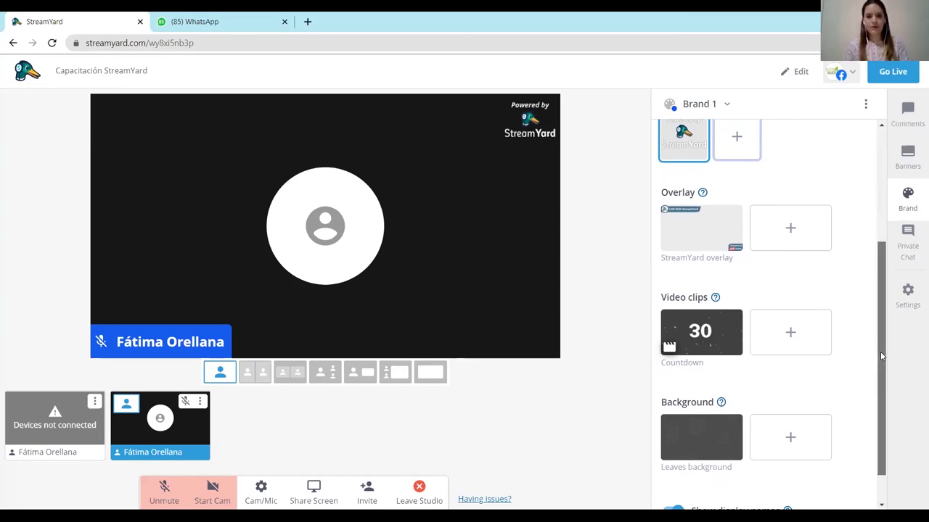
{"action": "scroll", "coordinate": [870, 319], "scroll_direction": "up", "scroll_amount": 1}
{"action": "scroll", "coordinate": [869, 298], "scroll_direction": "up", "scroll_amount": 1}
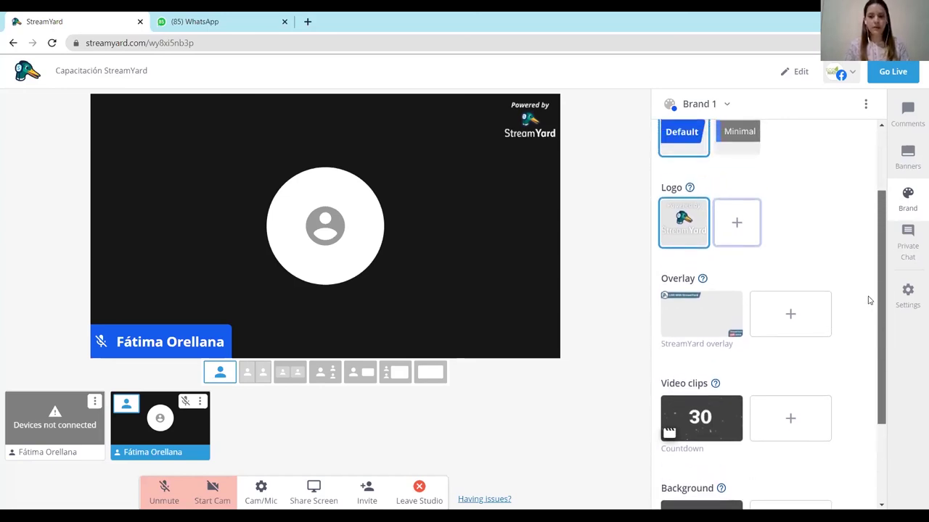
{"action": "scroll", "coordinate": [873, 319], "scroll_direction": "down", "scroll_amount": 1}
{"action": "scroll", "coordinate": [876, 340], "scroll_direction": "down", "scroll_amount": 1}
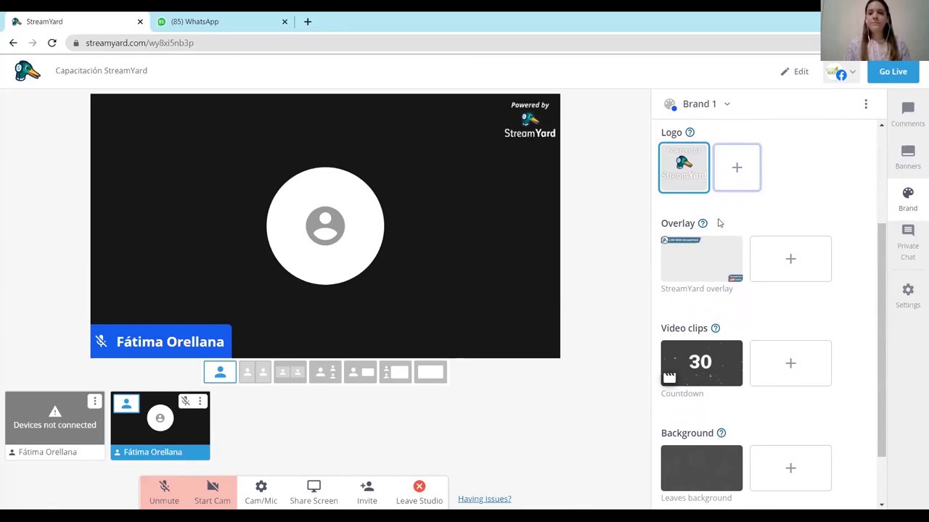
Step: Apply the StreamYard overlay so 'LIVE With StreamYard' graphics frame the host tile
{"action": "left_click", "coordinate": [698, 259]}
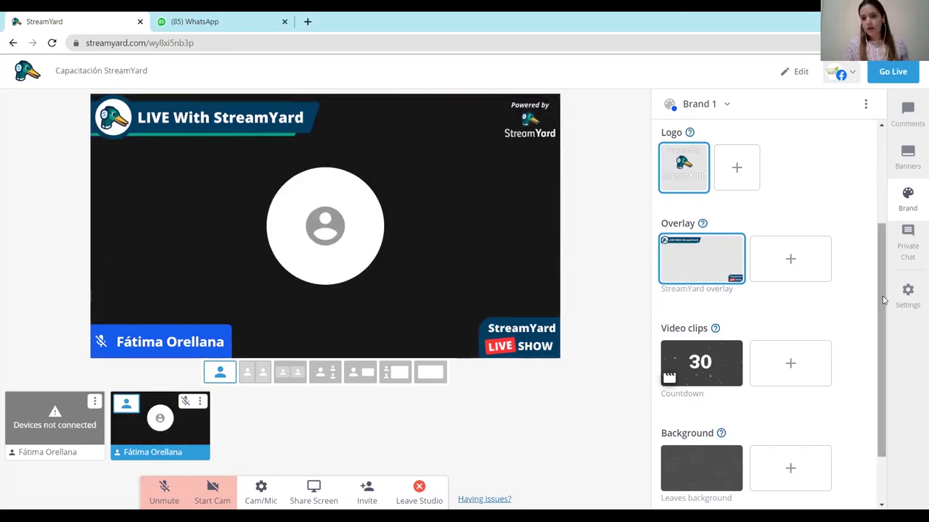
{"action": "left_click_drag", "start_coordinate": [885, 308], "coordinate": [879, 358]}
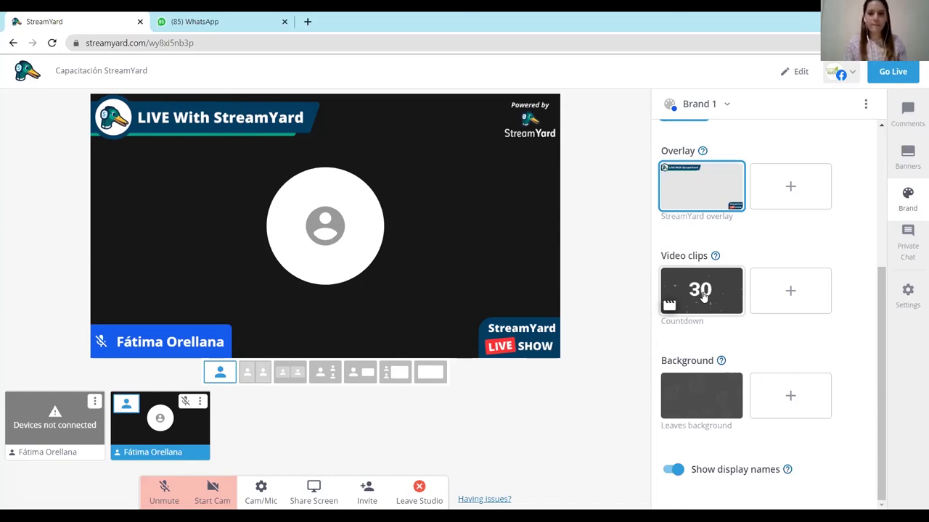
Step: Play the 30-second Countdown video clip from the Brand panel on stage
{"action": "left_click", "coordinate": [702, 296]}
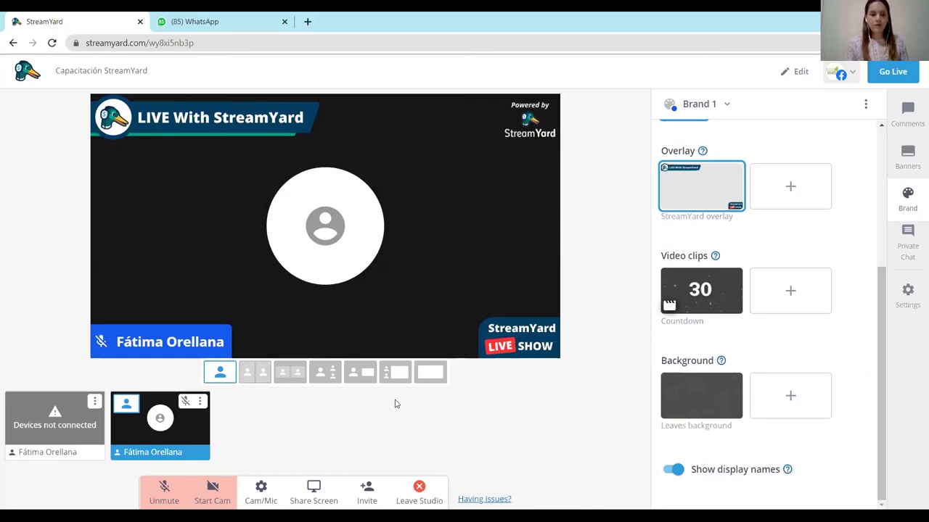
Step: Remove the participant tile from the stage, apply the Leaves background, and switch to Private Chat
{"action": "left_click", "coordinate": [167, 429]}
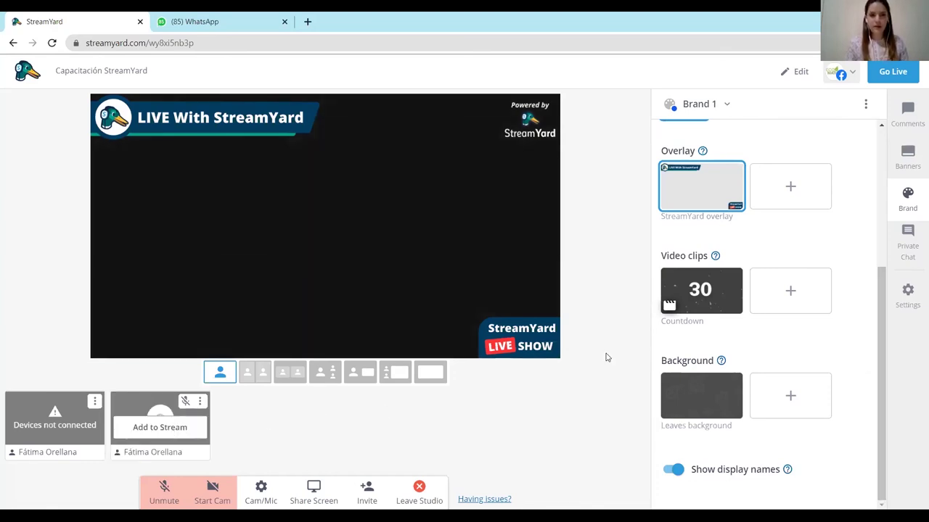
{"action": "left_click", "coordinate": [694, 397]}
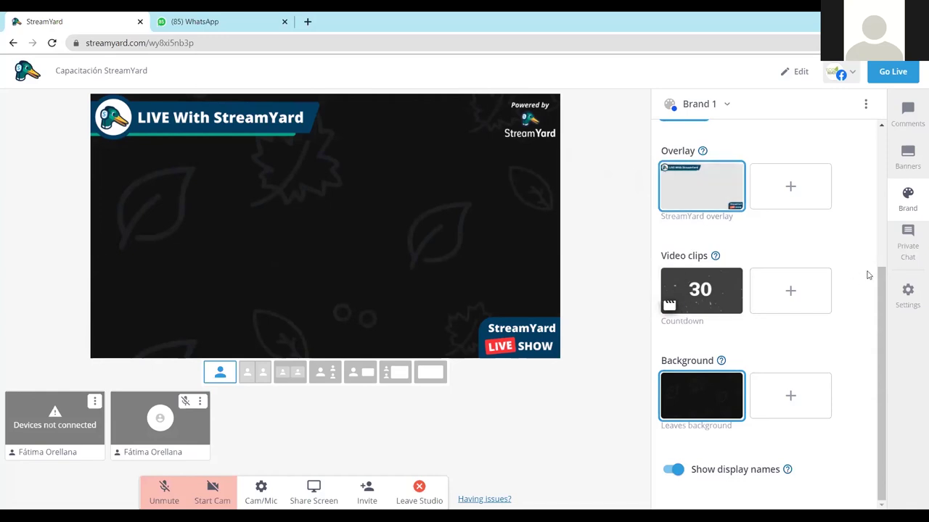
{"action": "left_click", "coordinate": [908, 250]}
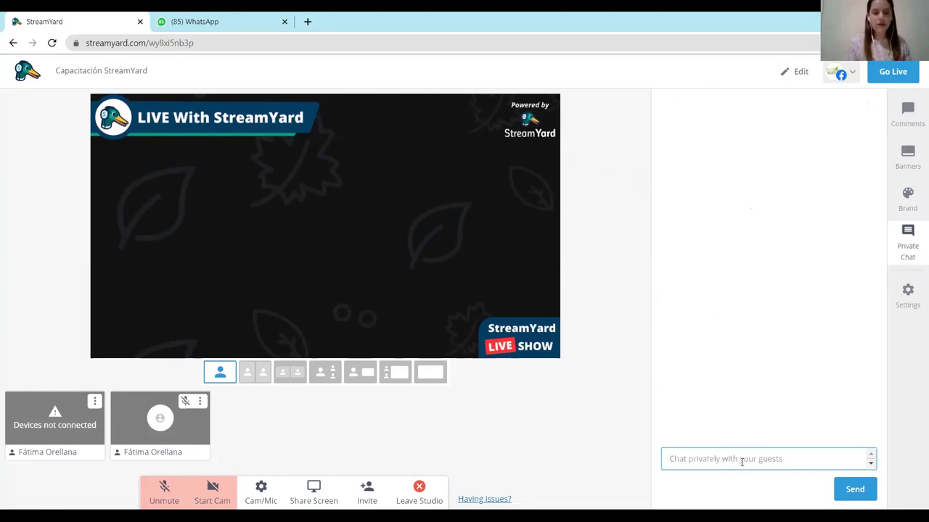
Step: Send the message 'Hola' to guests in the private chat
{"action": "type", "text": "Hola"}
{"action": "key", "text": "Return"}
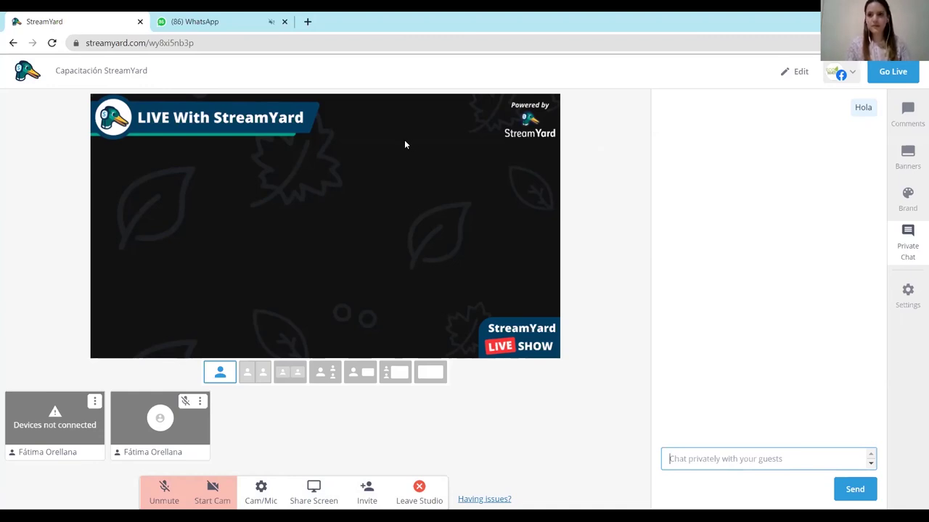
Step: Inspect the broadcast title and description, close without saving, and go back to the Brand panel
{"action": "left_click", "coordinate": [582, 123]}
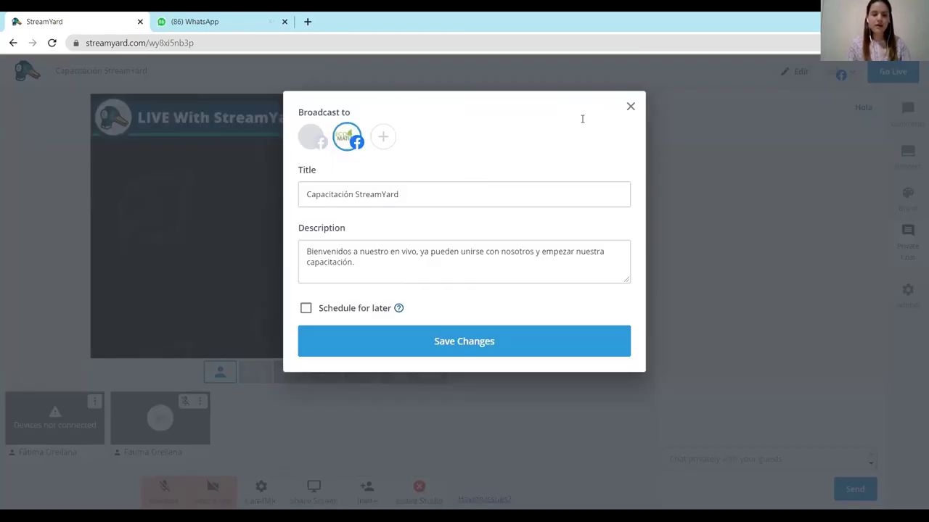
{"action": "left_click", "coordinate": [446, 189]}
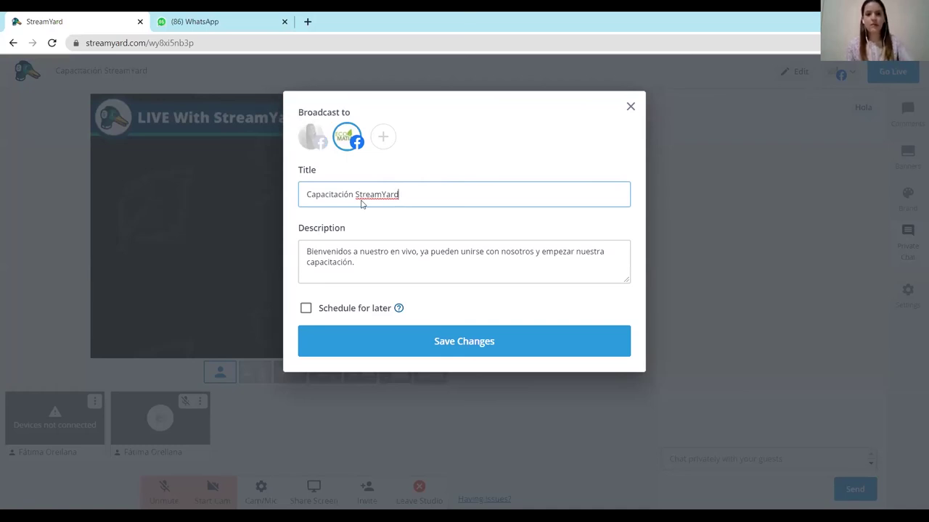
{"action": "key", "text": "Escape"}
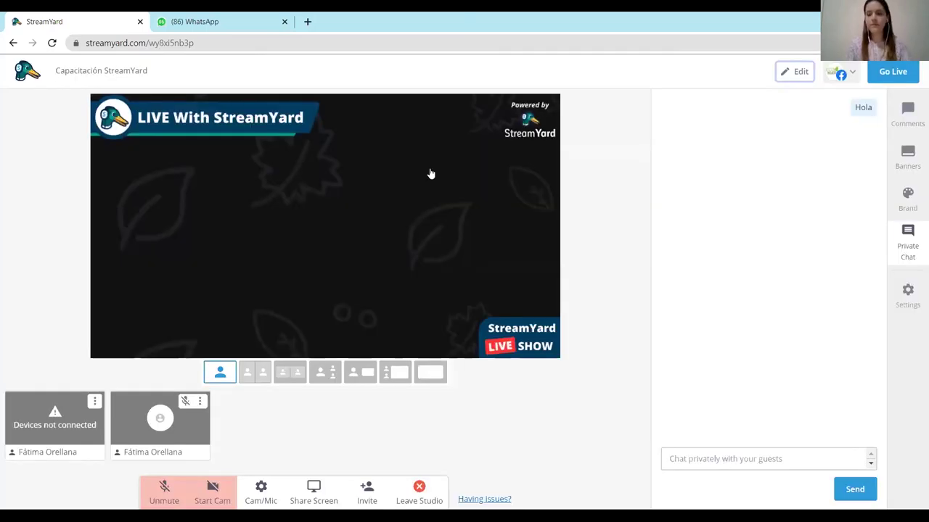
{"action": "left_click", "coordinate": [908, 196]}
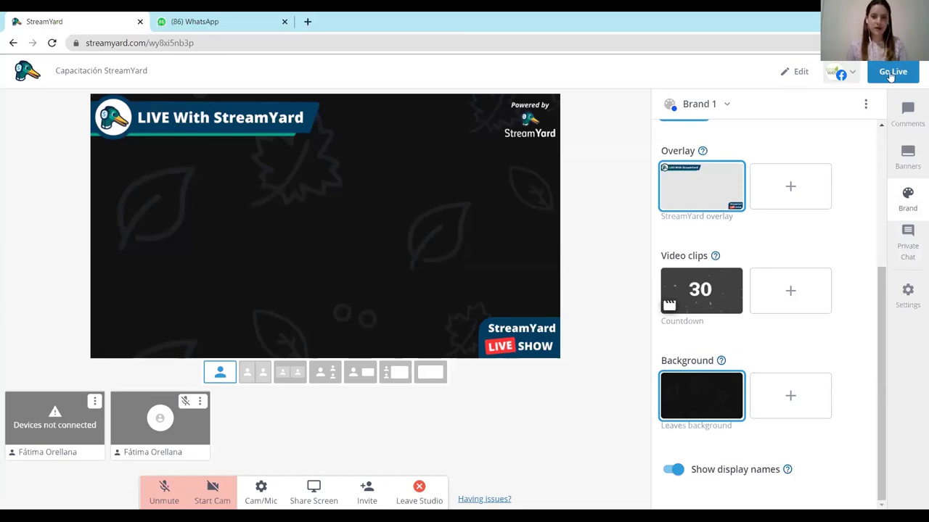
{"action": "left_click", "coordinate": [890, 80]}
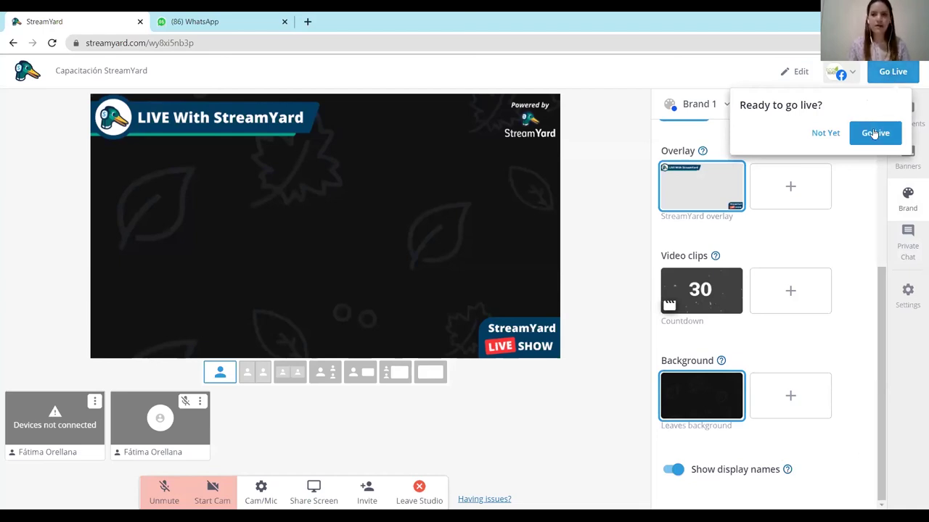
{"action": "left_click", "coordinate": [854, 213]}
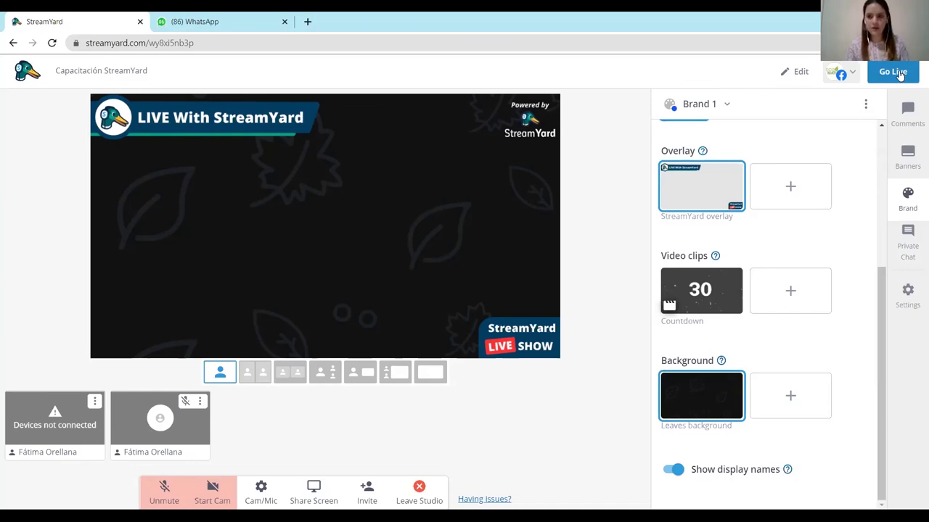
{"action": "left_click", "coordinate": [899, 75]}
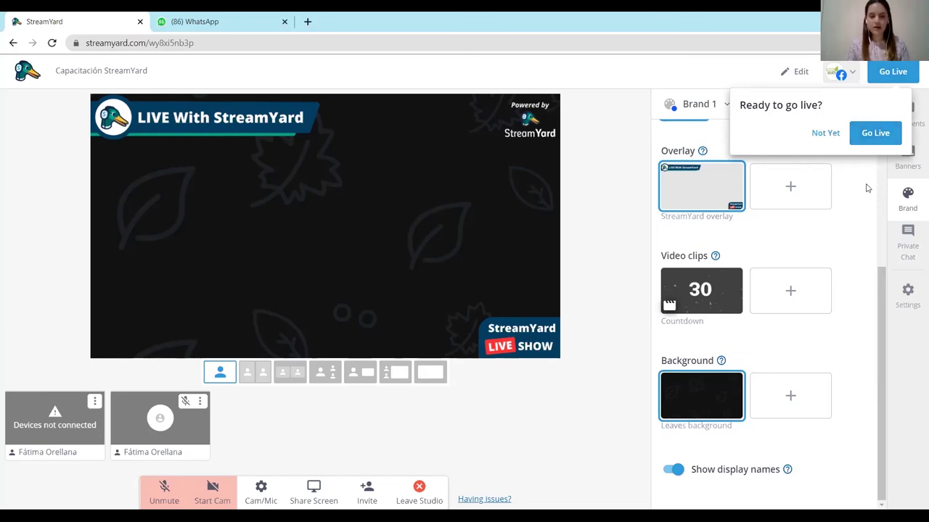
{"action": "left_click", "coordinate": [749, 226]}
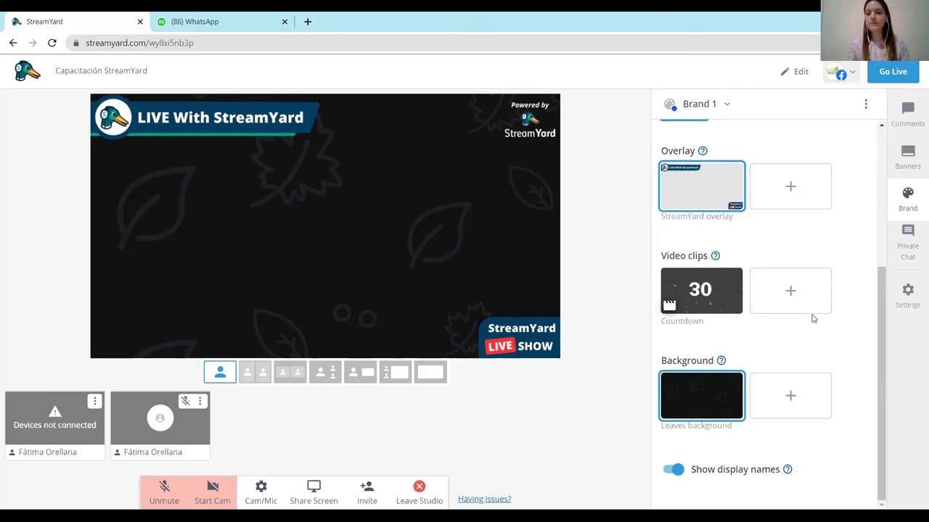